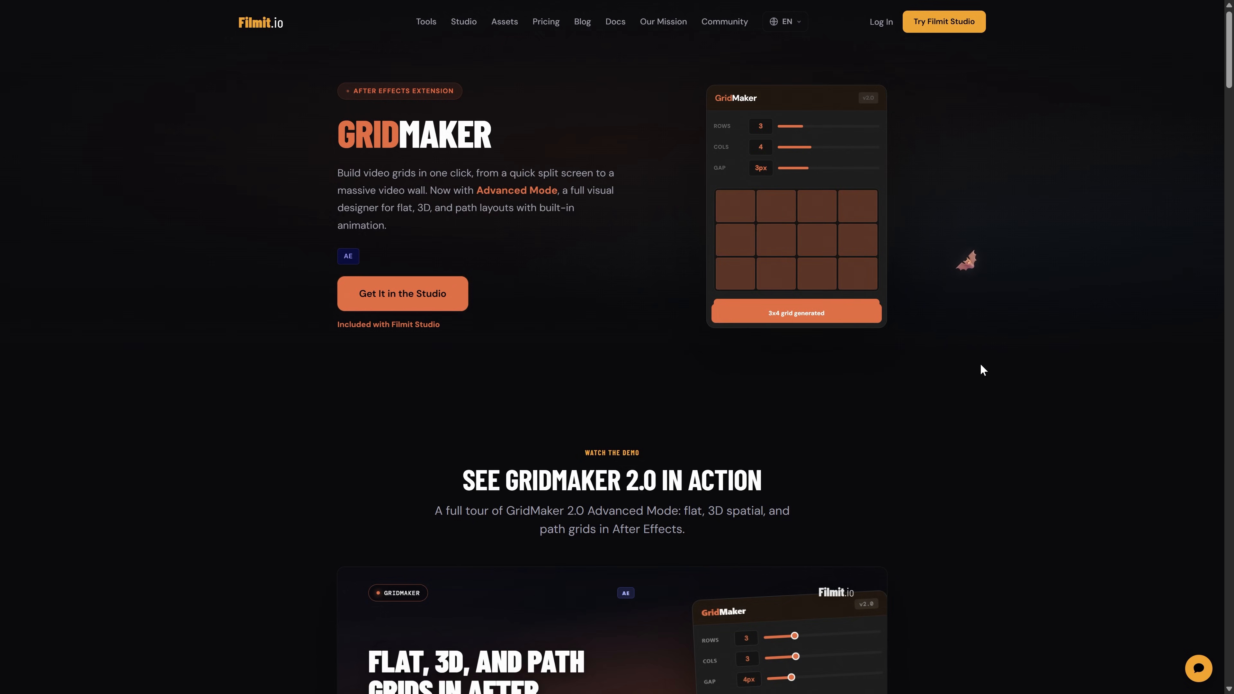
View the account sign-up form for getting GridMaker in the Studio and close it
{"action": "left_click", "coordinate": [402, 293]}
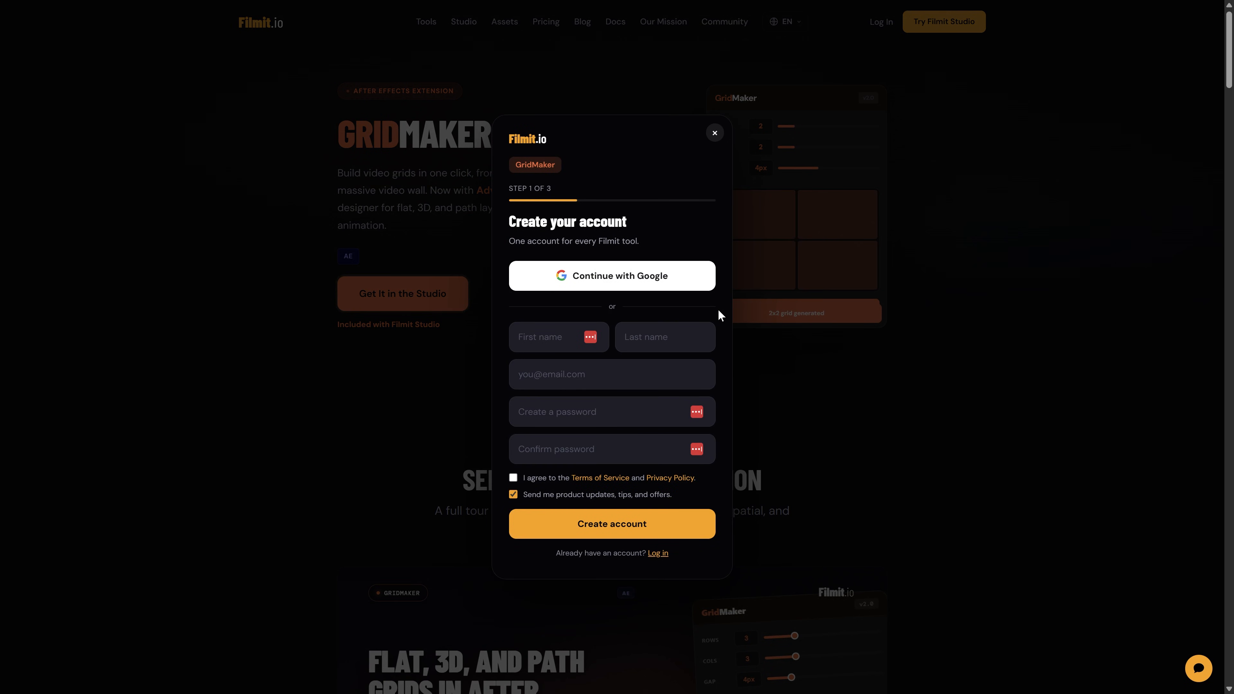
{"action": "left_click", "coordinate": [713, 134]}
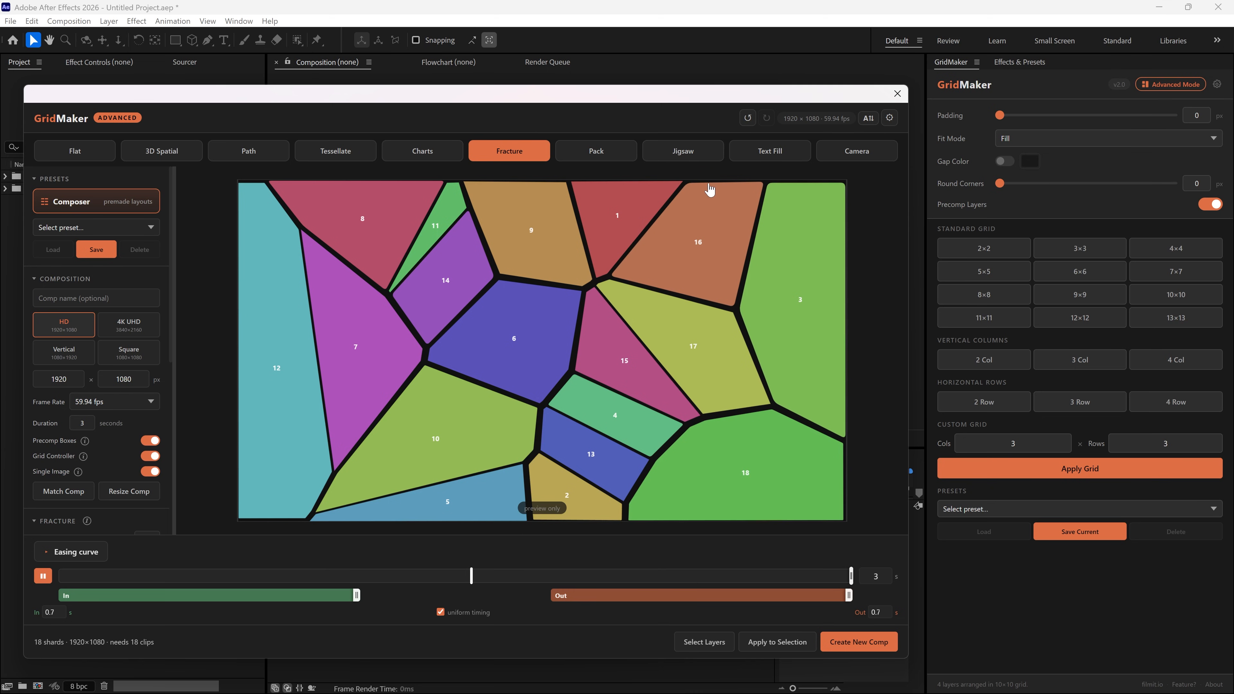
In After Effects, open GridMaker from the installed extensions and move its Advanced window over the composition viewer
{"action": "left_click", "coordinate": [238, 21]}
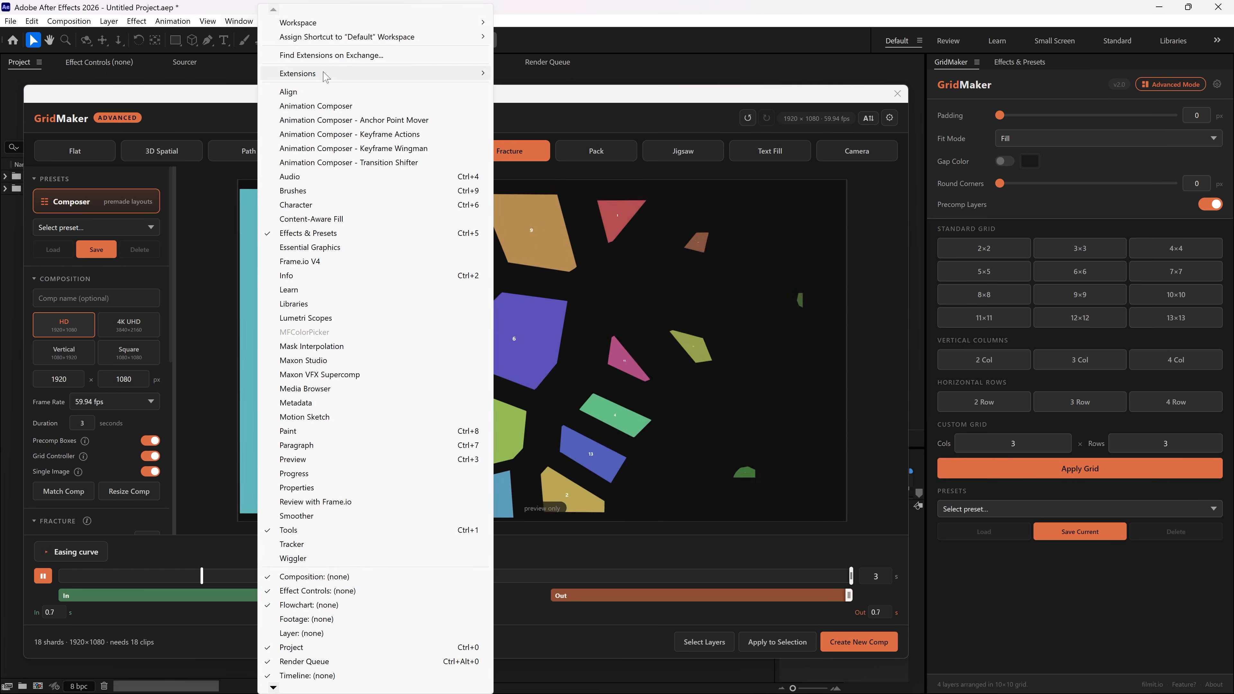
{"action": "mouse_move", "coordinate": [325, 76]}
{"action": "left_click", "coordinate": [554, 329]}
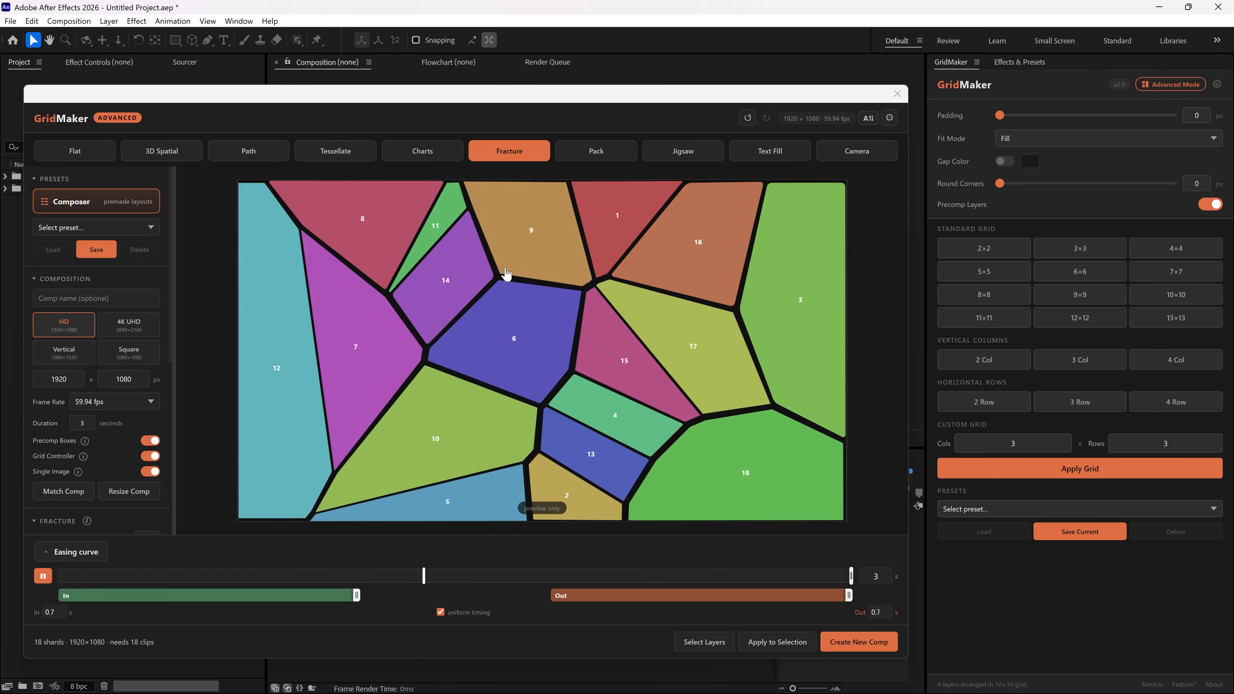
{"action": "left_click_drag", "start_coordinate": [683, 97], "coordinate": [826, 93]}
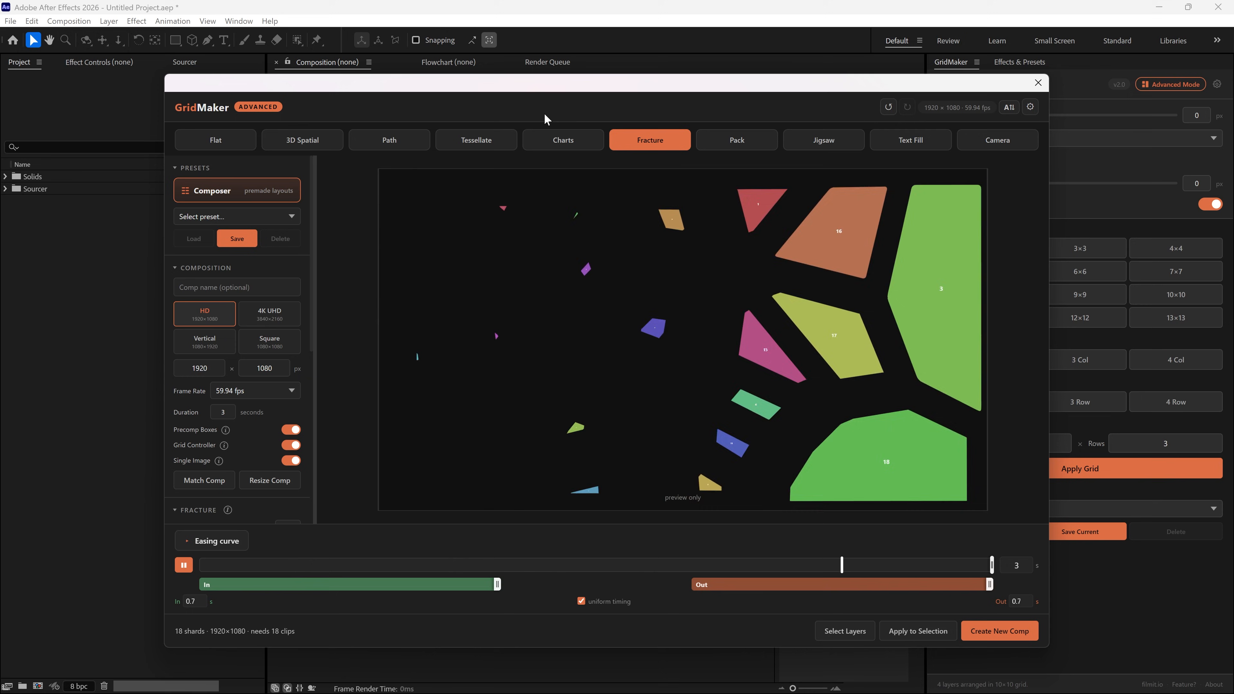
Look through the Flat, 3D Spatial, Path, Tessellate, Charts, Fracture, Pack, Jigsaw, Text Fill and Camera layout modes
{"action": "left_click", "coordinate": [215, 140]}
{"action": "left_click", "coordinate": [294, 141]}
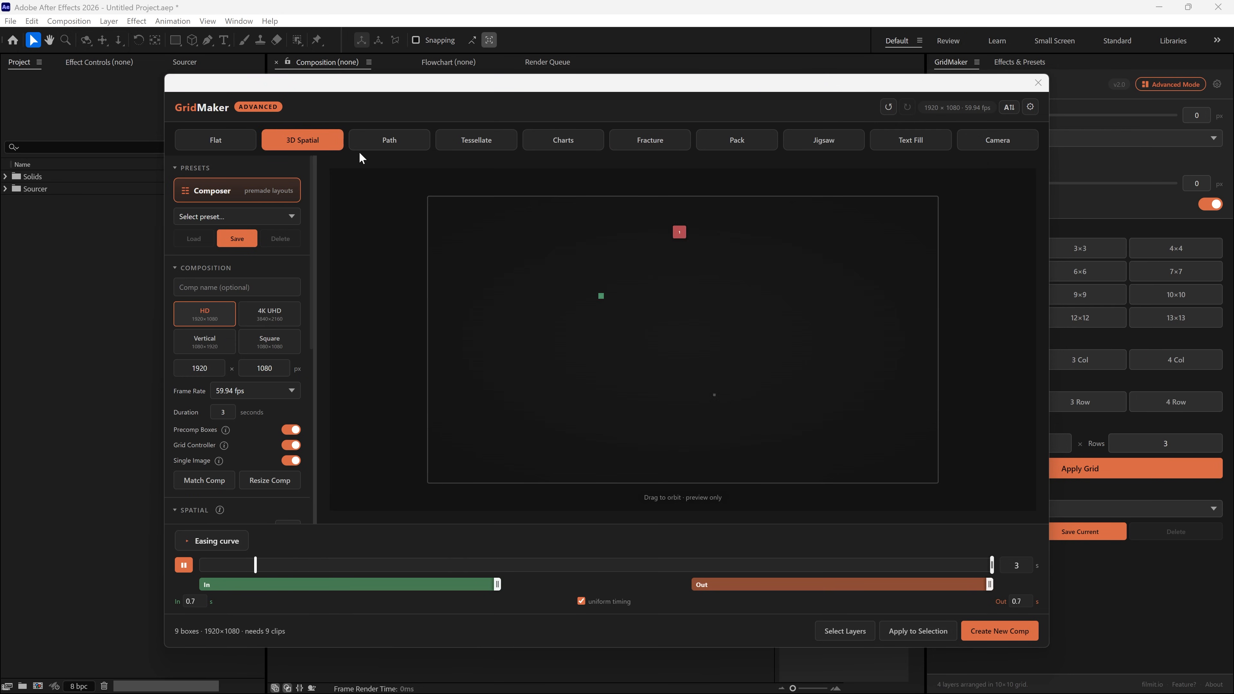
{"action": "left_click", "coordinate": [394, 145]}
{"action": "left_click", "coordinate": [479, 143]}
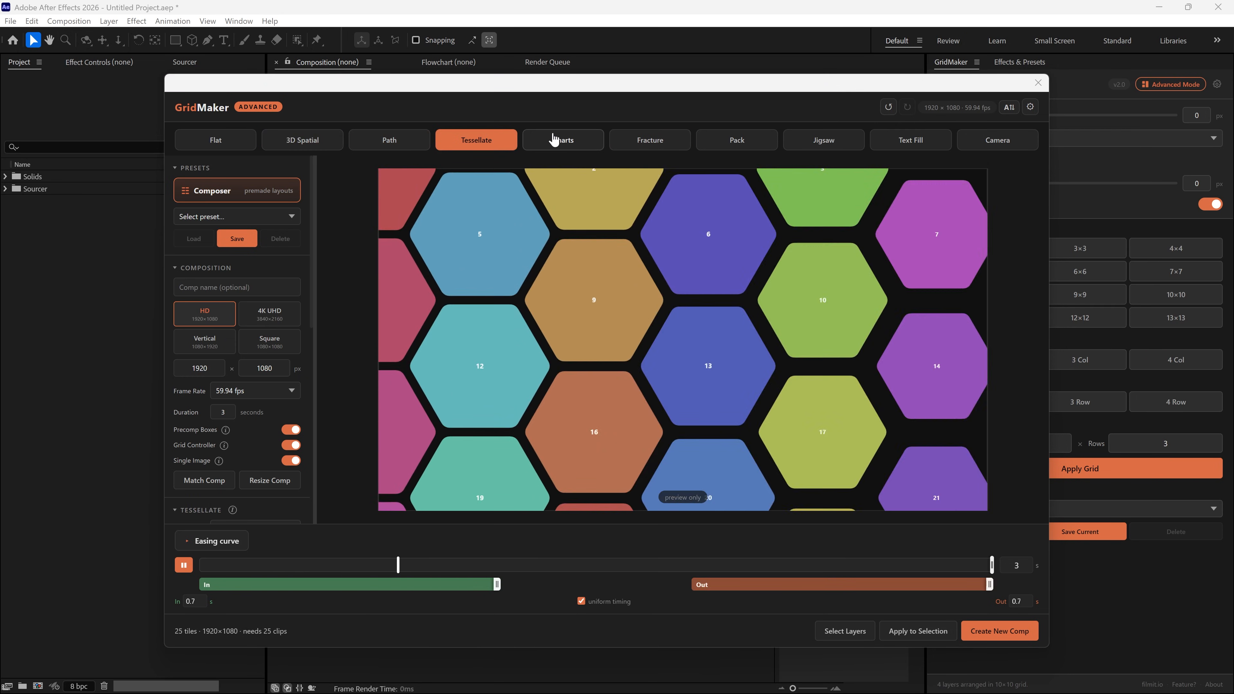
{"action": "left_click", "coordinate": [561, 140]}
{"action": "left_click", "coordinate": [675, 146]}
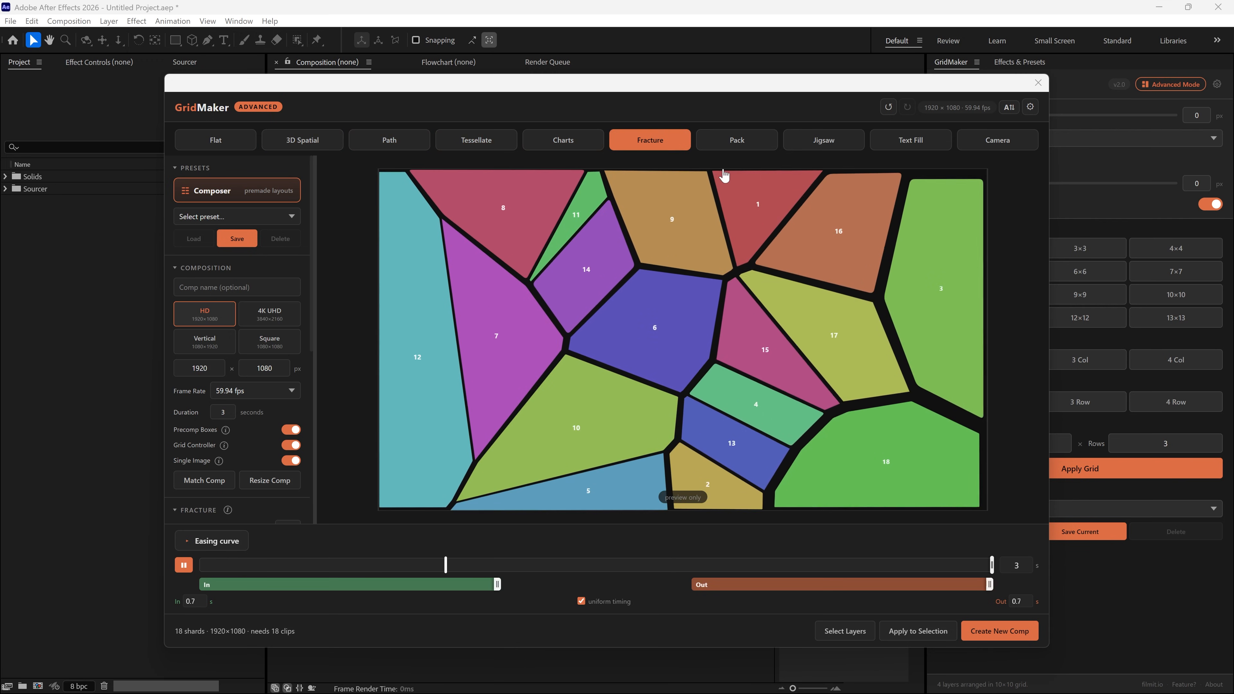
{"action": "left_click", "coordinate": [743, 153]}
{"action": "left_click", "coordinate": [827, 151]}
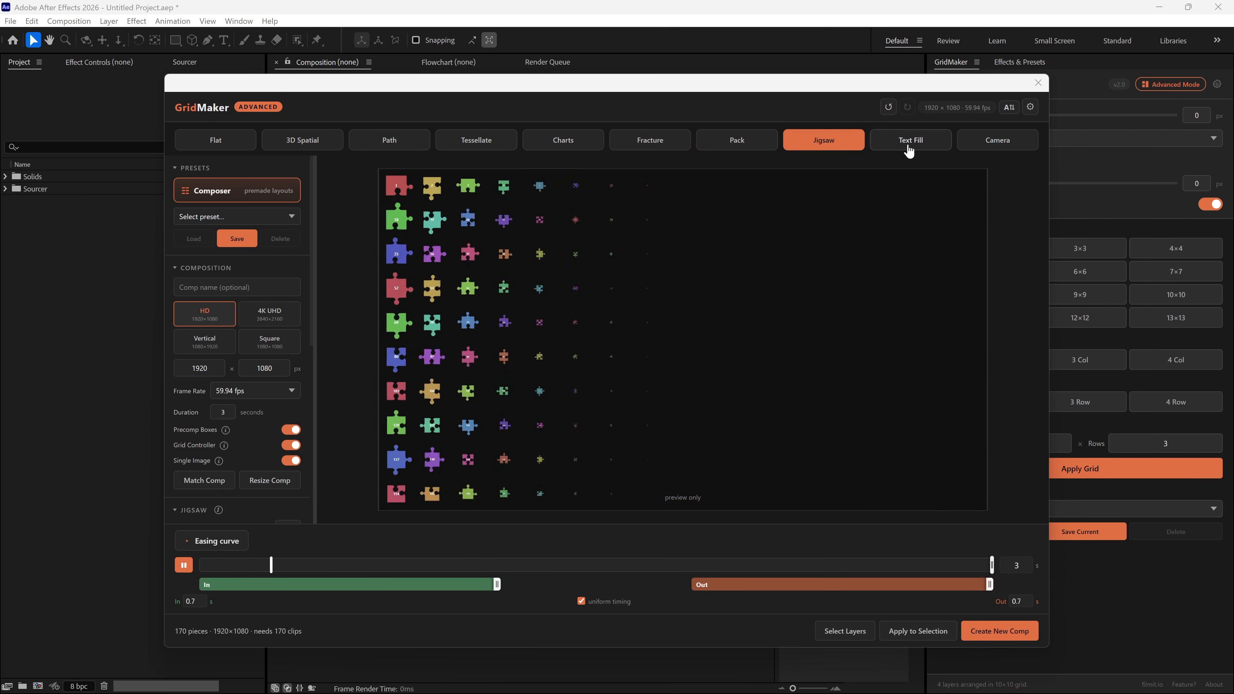
{"action": "left_click", "coordinate": [913, 145]}
{"action": "left_click", "coordinate": [989, 142]}
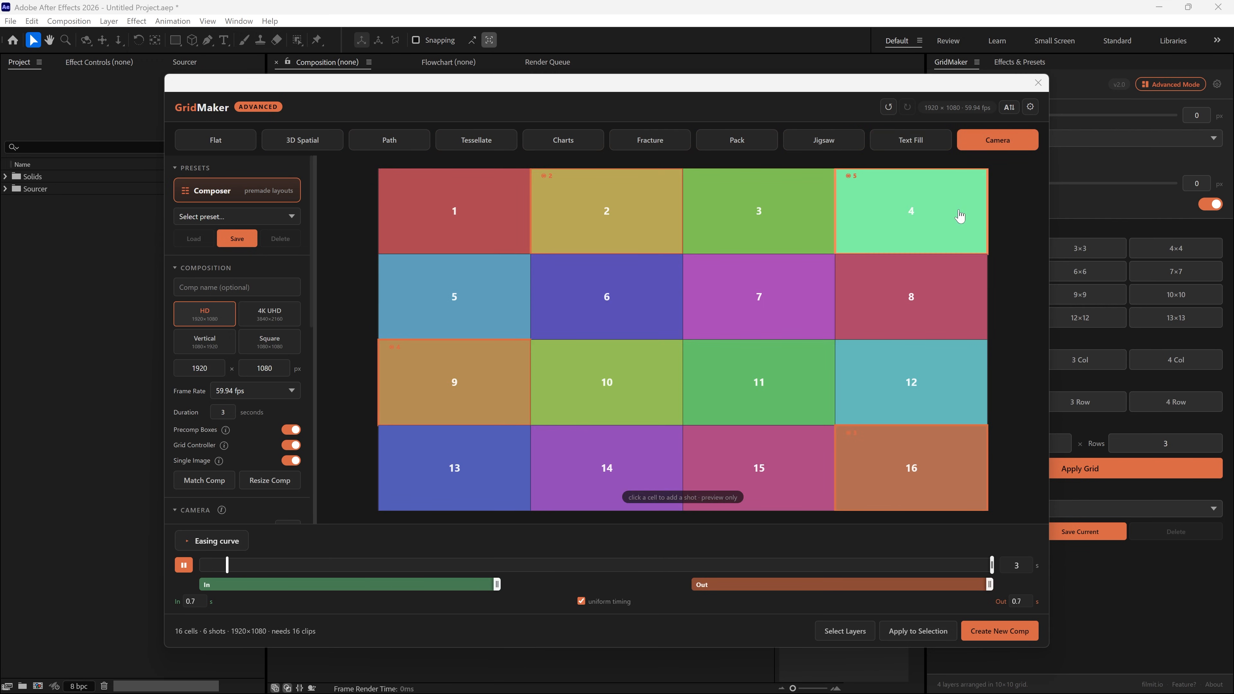
Switch to the Fracture layout mode and view its premade layouts in the Composer without choosing one
{"action": "left_click", "coordinate": [648, 142]}
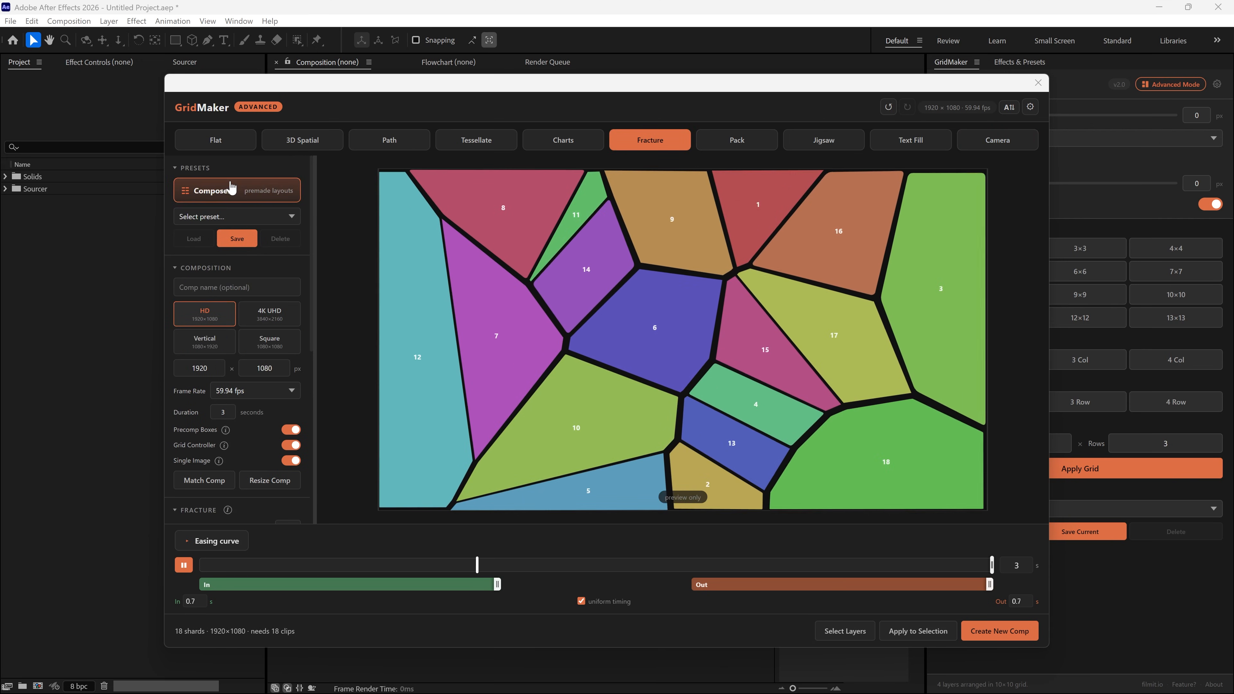
{"action": "left_click", "coordinate": [235, 192]}
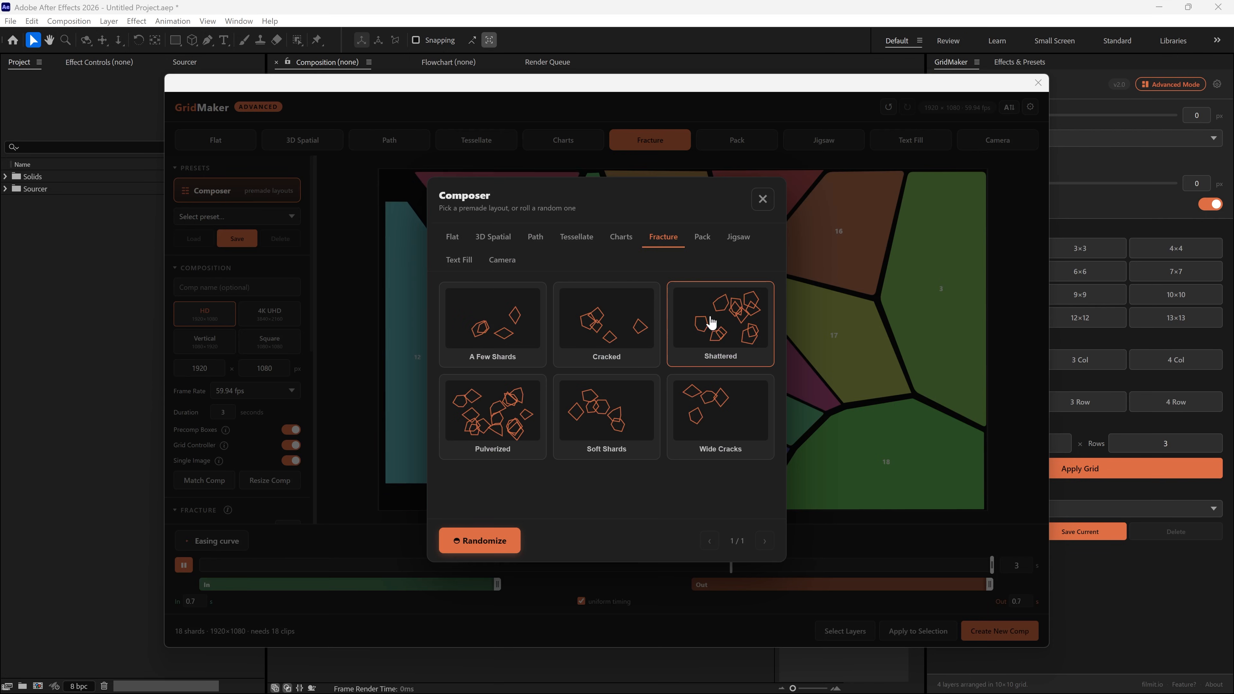
{"action": "left_click", "coordinate": [762, 198]}
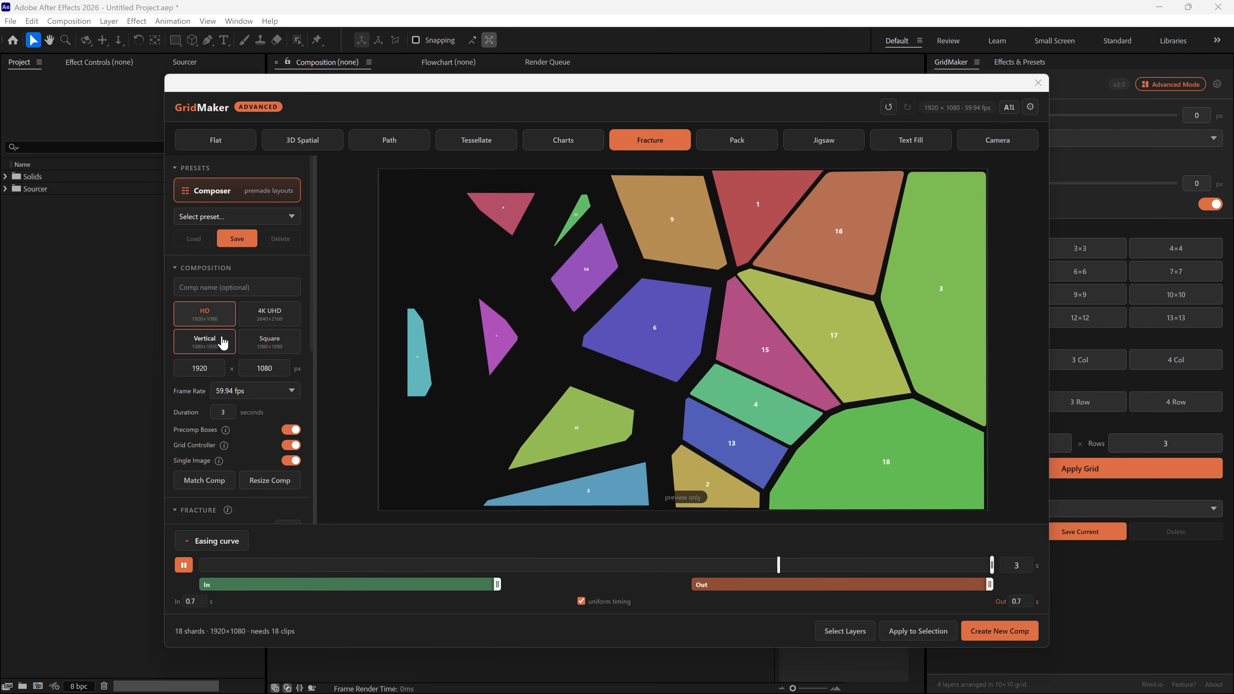
Pause the preview and set the fracture layout to 28 shards, a gap of 34 and corners of 47
{"action": "scroll", "coordinate": [237, 365], "scroll_direction": "down", "scroll_amount": 4}
{"action": "scroll", "coordinate": [241, 340], "scroll_direction": "up", "scroll_amount": 3}
{"action": "scroll", "coordinate": [238, 330], "scroll_direction": "down", "scroll_amount": 4}
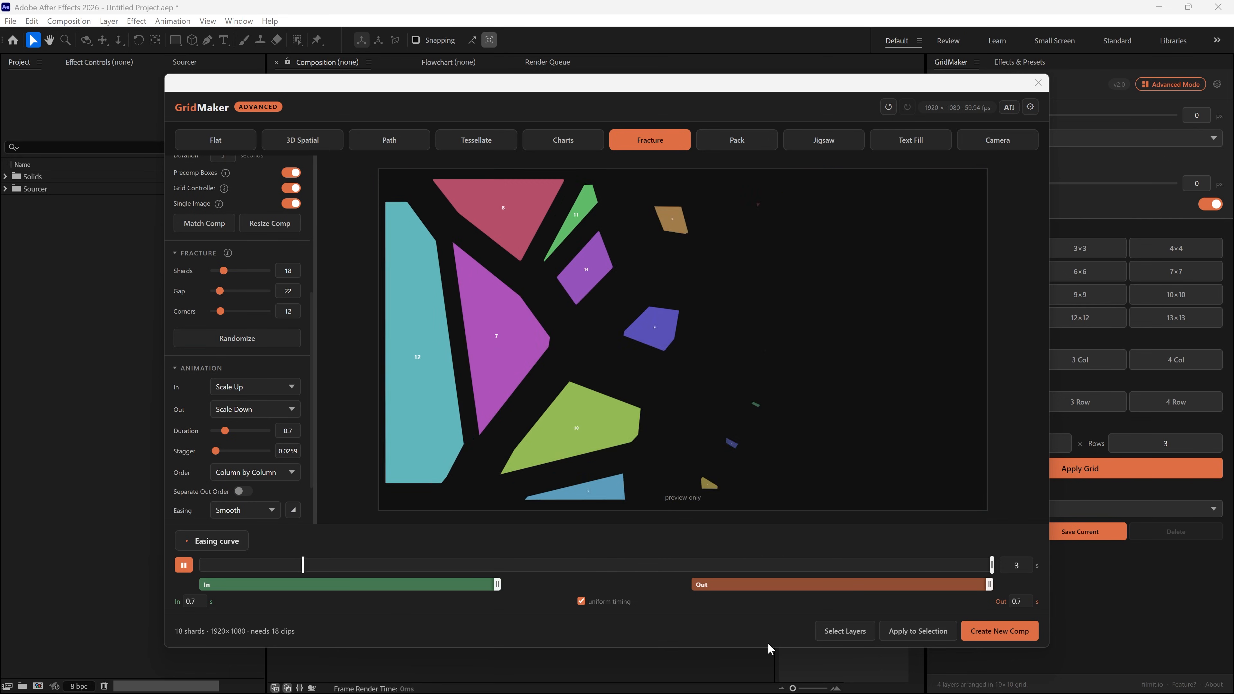
{"action": "left_click", "coordinate": [183, 565]}
{"action": "left_click", "coordinate": [183, 566]}
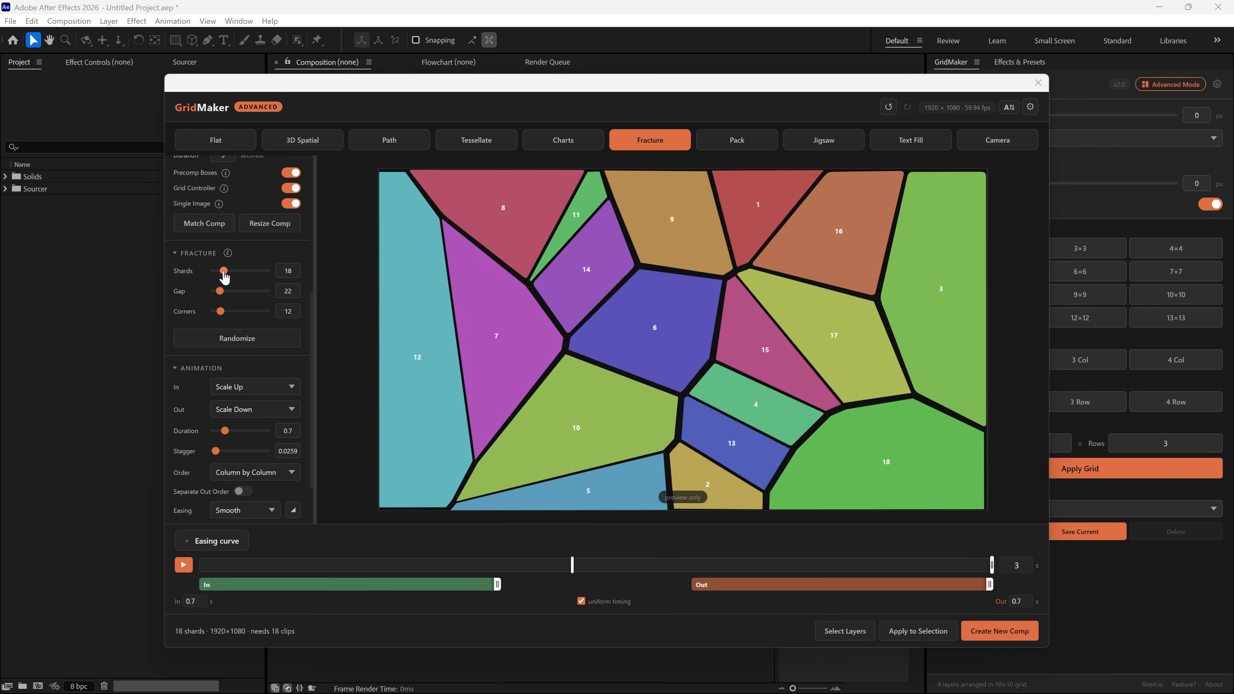
{"action": "left_click_drag", "start_coordinate": [223, 273], "coordinate": [244, 323]}
Choose Scale Up as the fracture grid's In animation and Scale Down as its Out animation
{"action": "scroll", "coordinate": [279, 389], "scroll_direction": "down", "scroll_amount": 2}
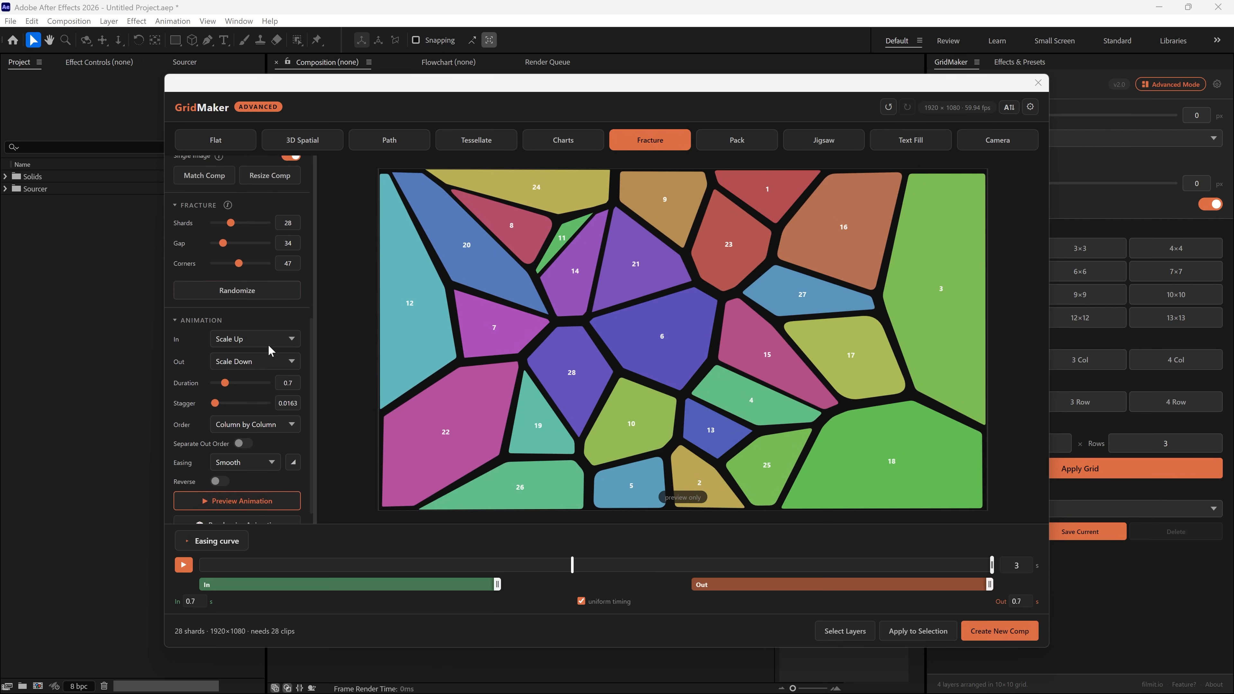
{"action": "left_click", "coordinate": [243, 321]}
{"action": "left_click", "coordinate": [243, 355]}
{"action": "left_click", "coordinate": [246, 344]}
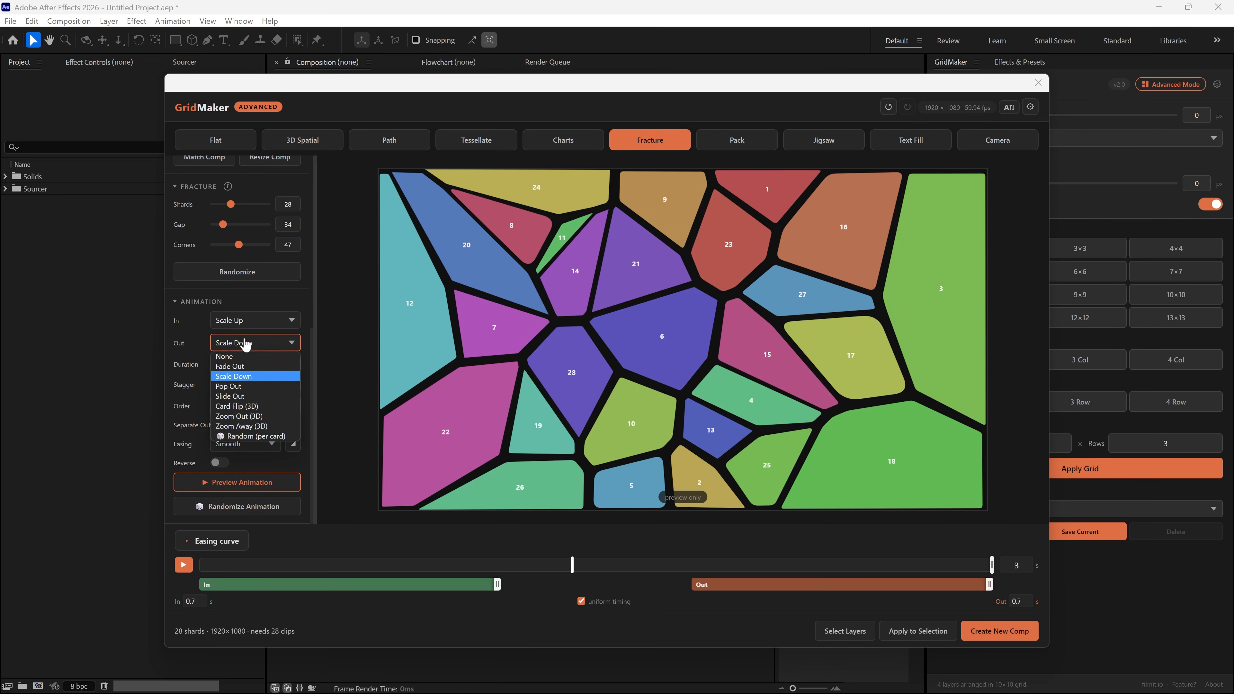
{"action": "left_click", "coordinate": [245, 377]}
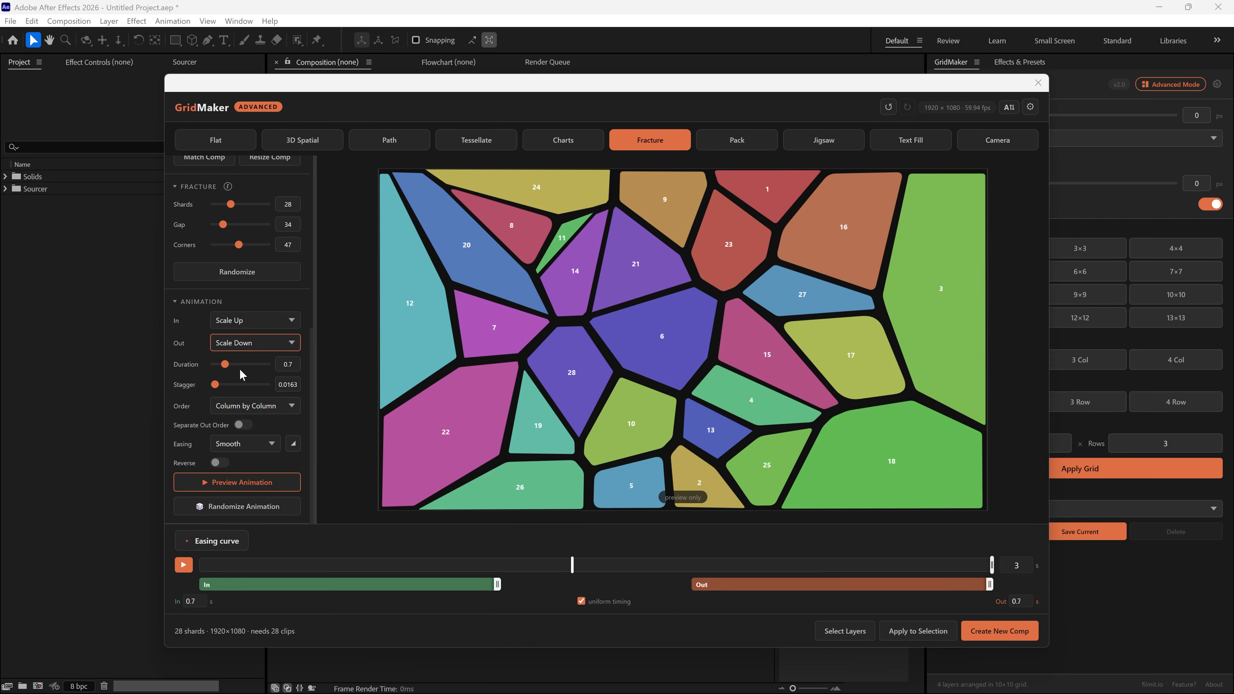
Set the animation duration to 0.9, the stagger to 0.0348 and the total length to 4 seconds, and preview the timing
{"action": "left_click", "coordinate": [215, 388]}
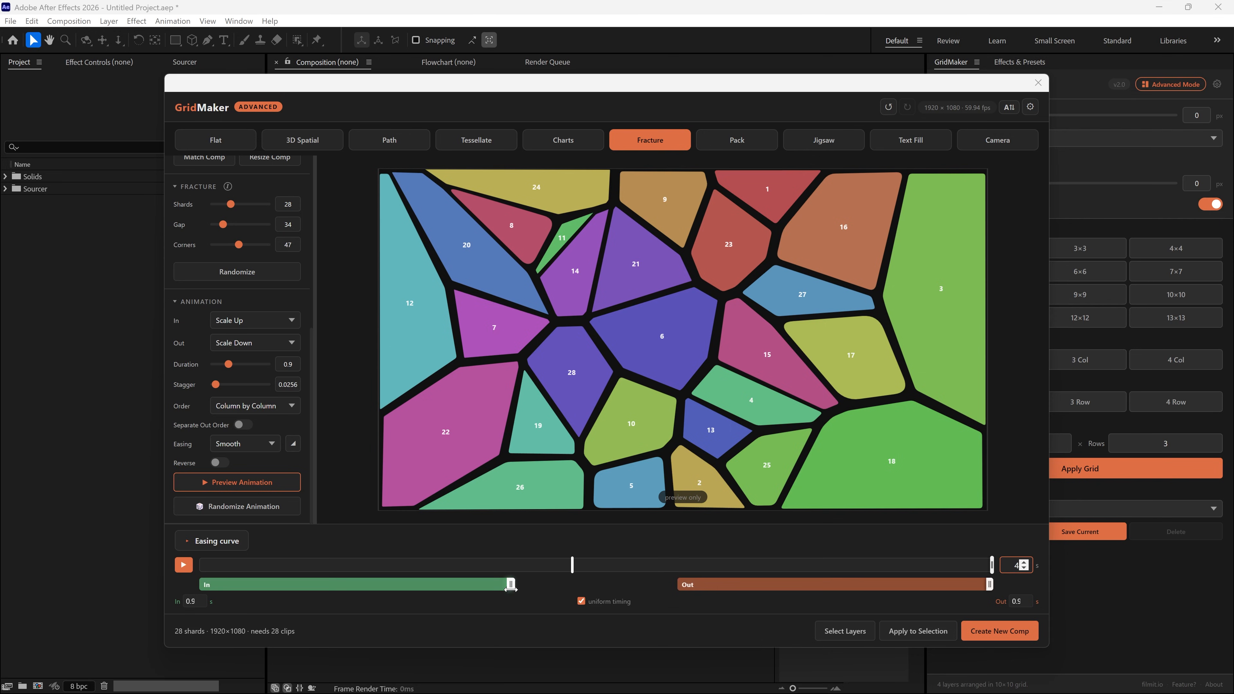
{"action": "left_click_drag", "start_coordinate": [528, 590], "coordinate": [570, 590]}
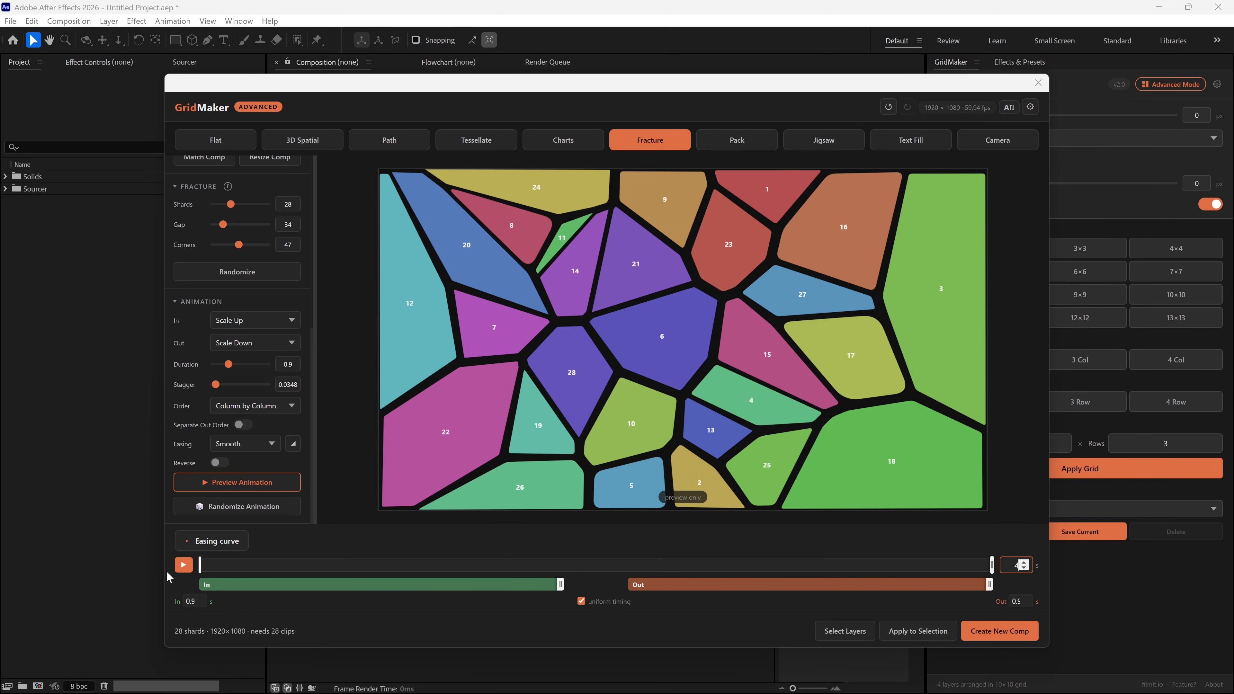
{"action": "left_click", "coordinate": [183, 565]}
{"action": "left_click", "coordinate": [186, 566]}
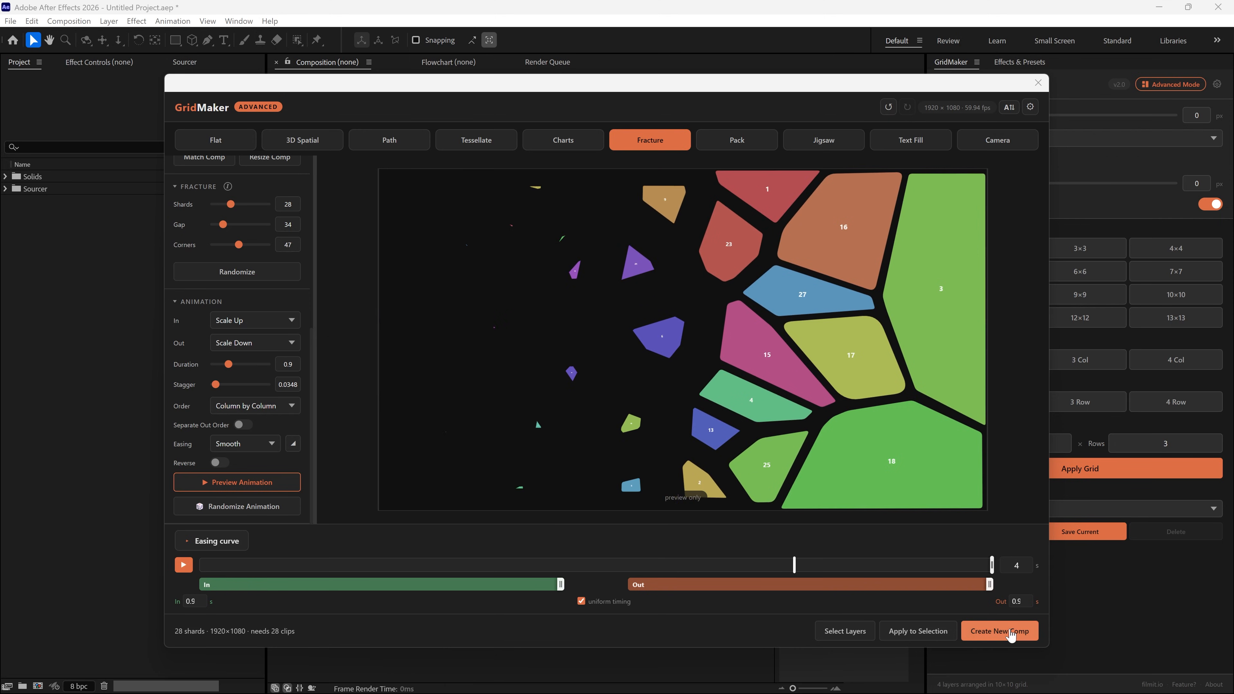
Create a new composition from the fracture grid and close the Advanced window
{"action": "left_click", "coordinate": [991, 631]}
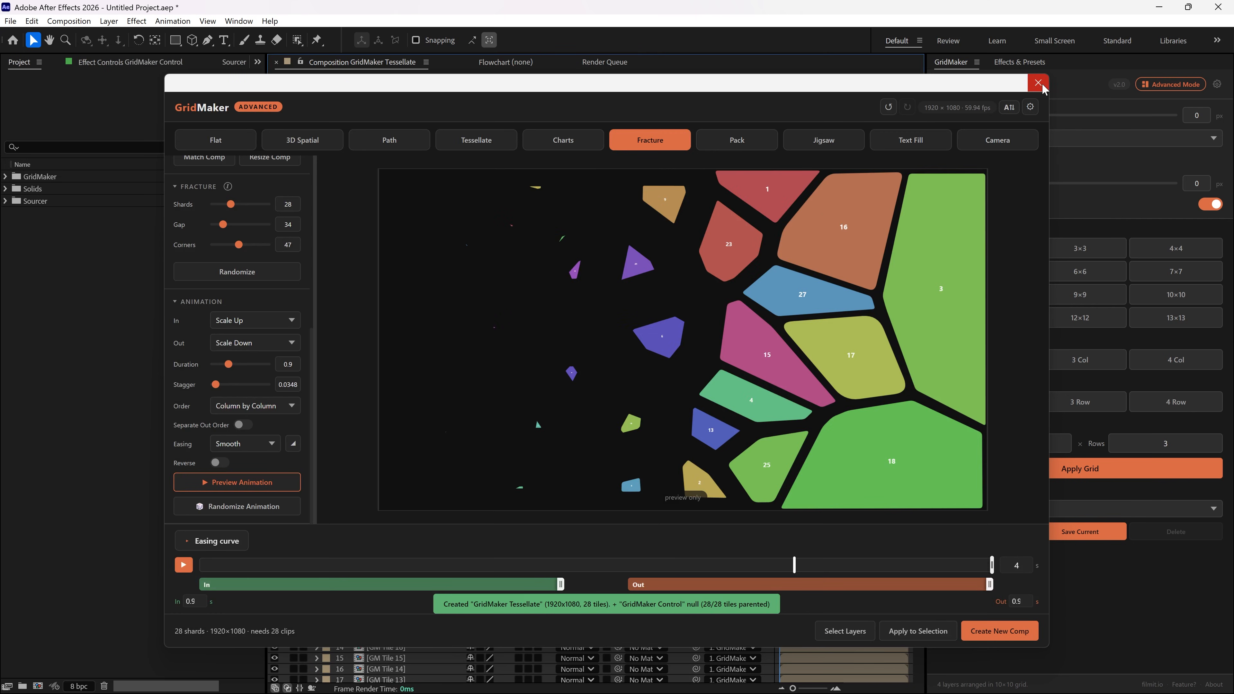
{"action": "left_click", "coordinate": [1038, 83]}
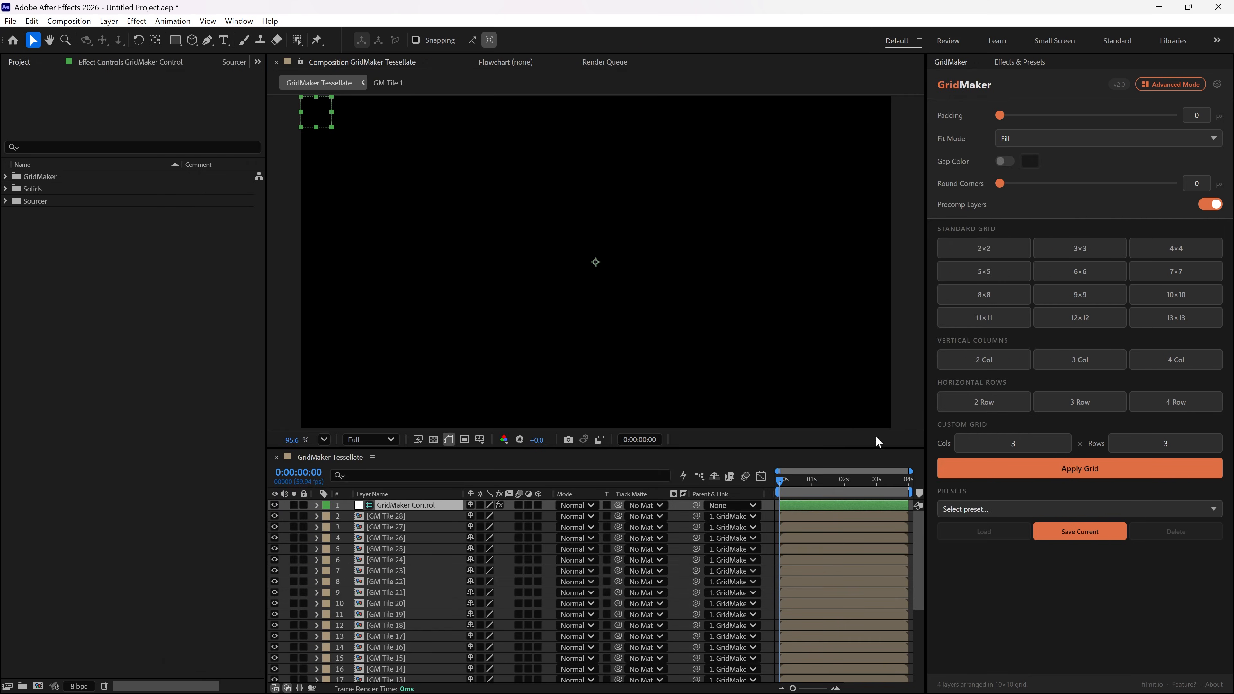
Play back the new fracture composition and undo its creation
{"action": "key", "text": "space"}
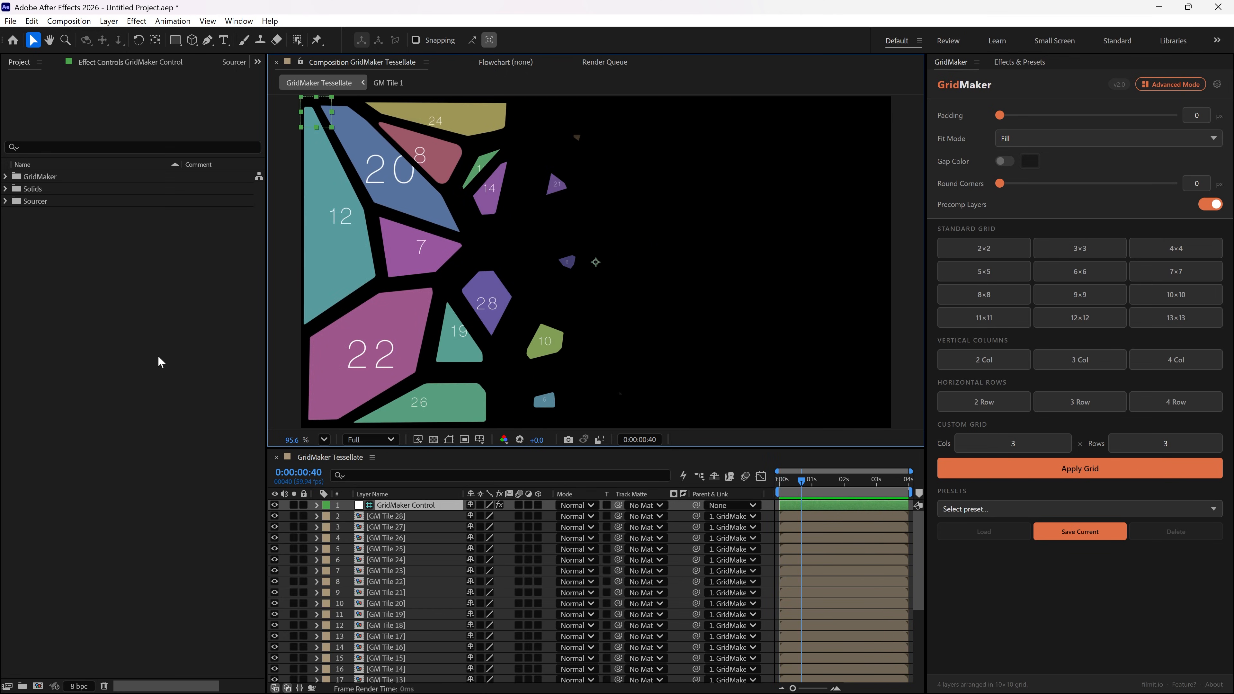
{"action": "key", "text": "space"}
{"action": "key", "text": "ctrl+z"}
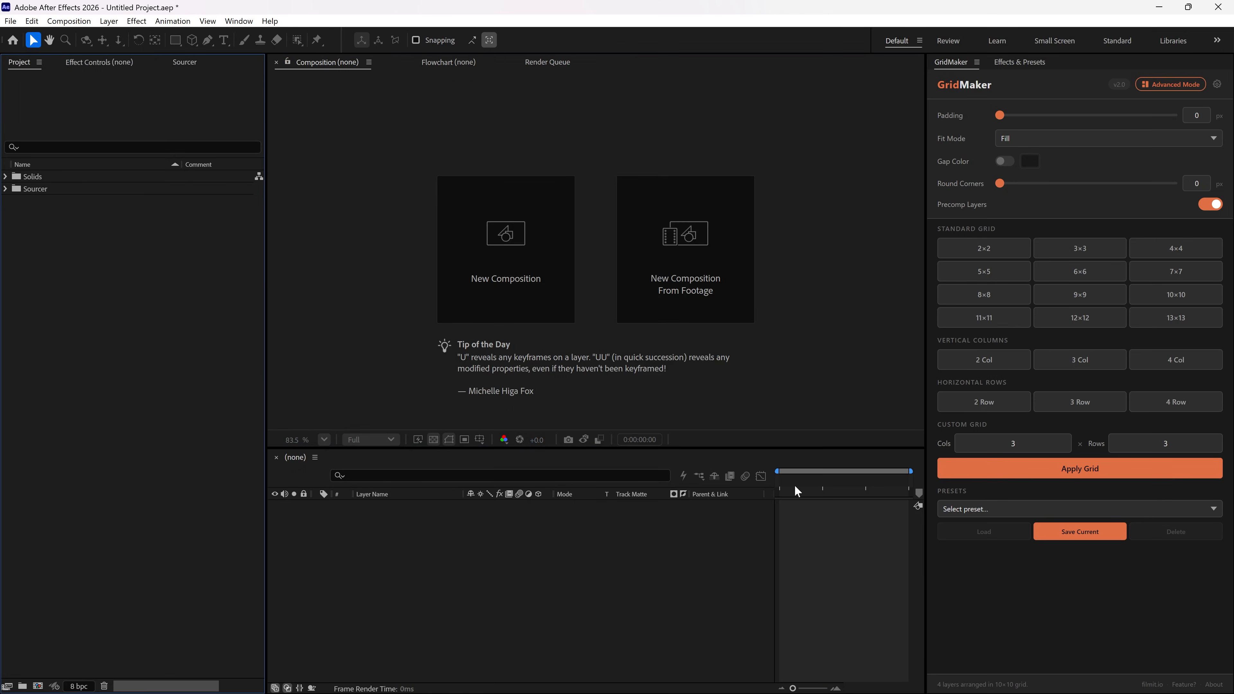
Reopen GridMaker's Advanced Mode on the Fracture layout over Comp 1, and reposition and enlarge its window
{"action": "left_click", "coordinate": [1169, 85]}
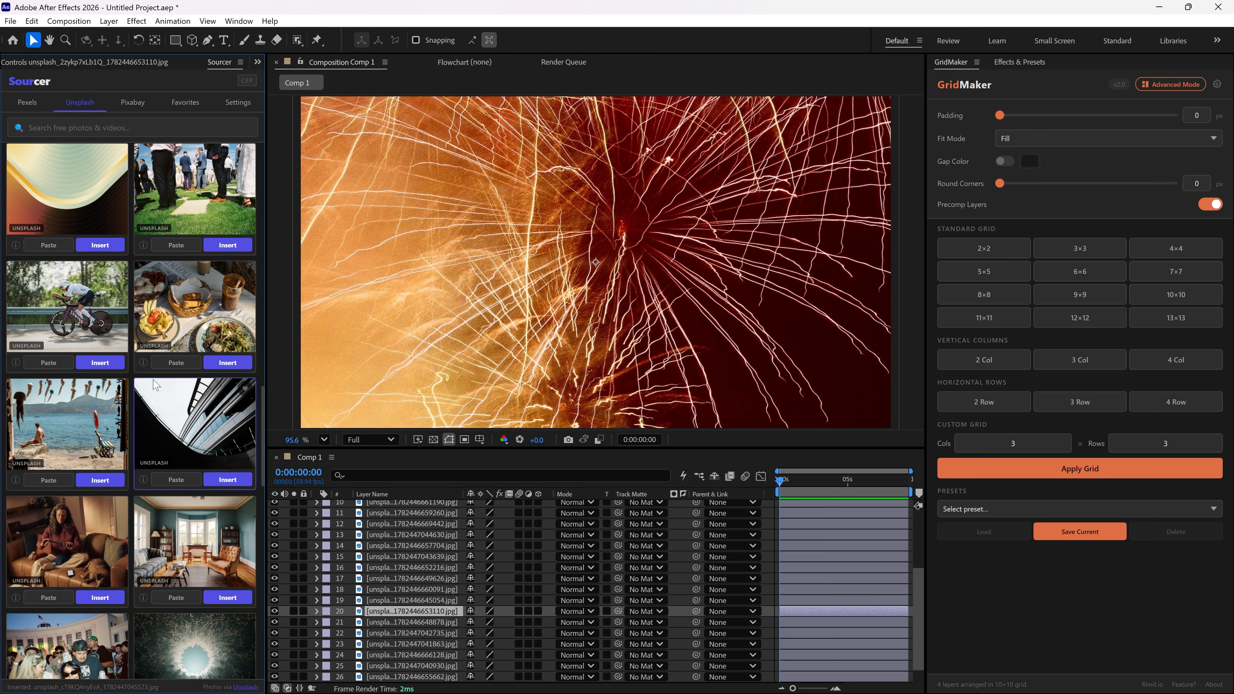
{"action": "left_click", "coordinate": [1156, 93]}
{"action": "left_click", "coordinate": [652, 189]}
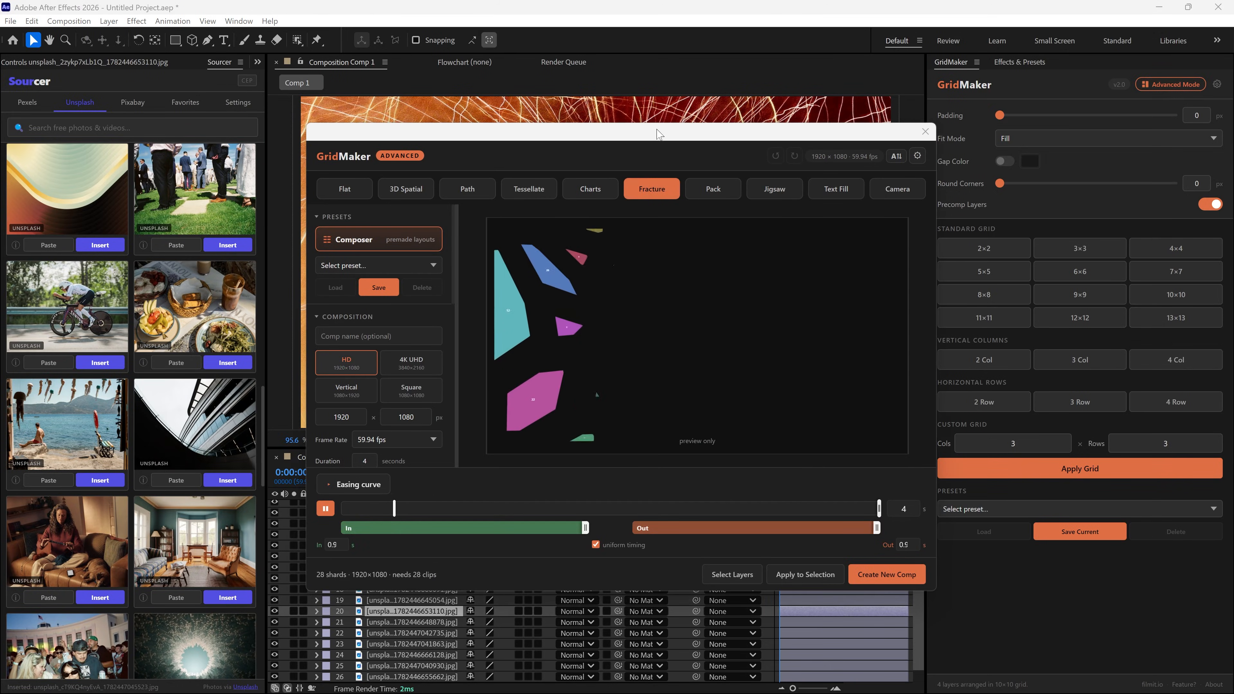
{"action": "left_click_drag", "start_coordinate": [659, 134], "coordinate": [424, 94]}
{"action": "left_click_drag", "start_coordinate": [700, 549], "coordinate": [1014, 626]}
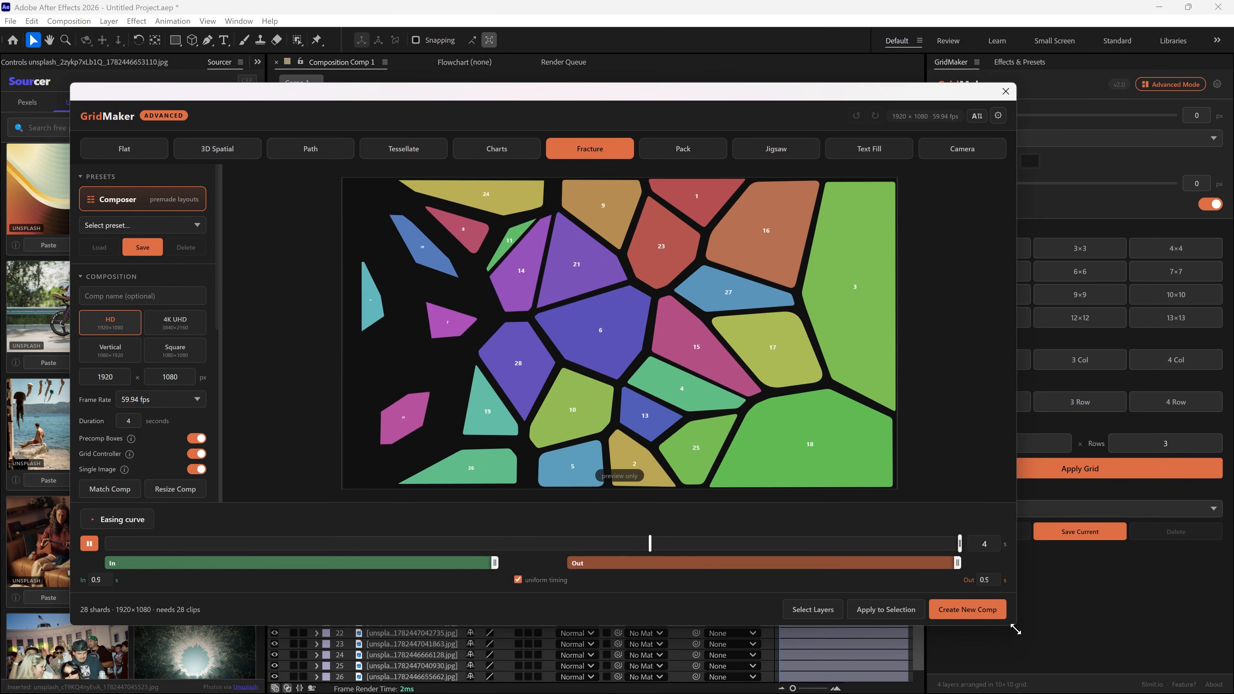
Select the top 28 image layers of Comp 1, apply the fracture grid to them and preview the animation
{"action": "left_click", "coordinate": [813, 608]}
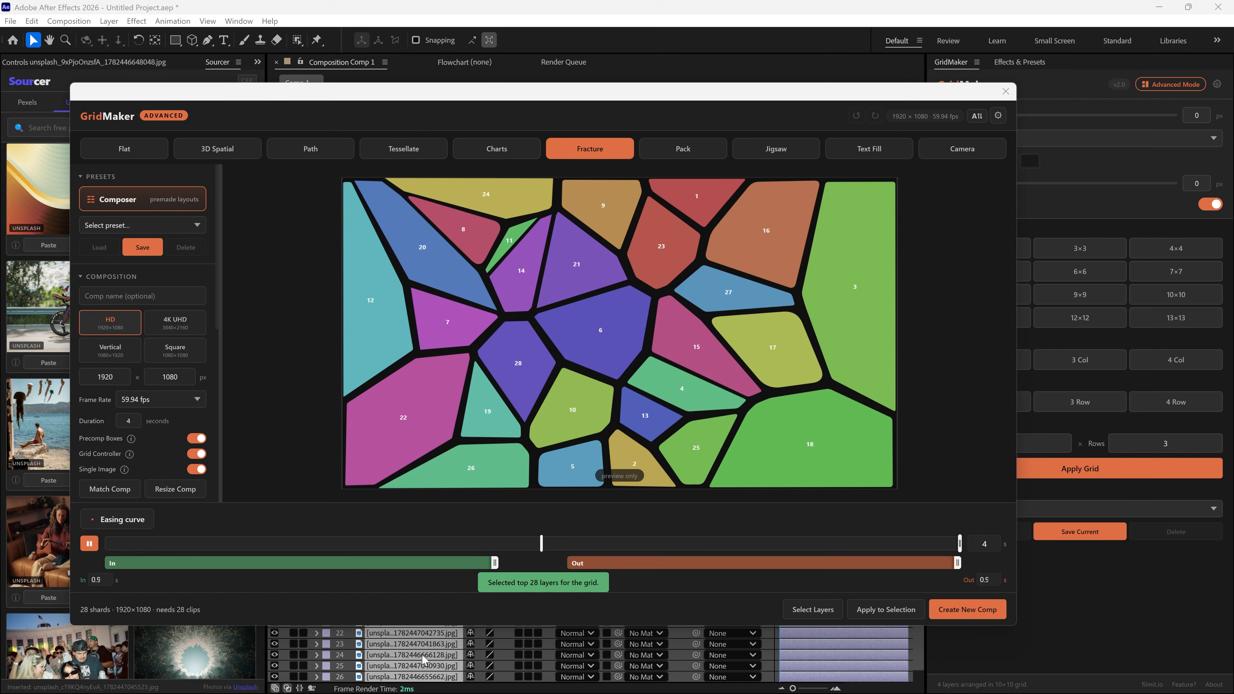
{"action": "left_click", "coordinate": [886, 610]}
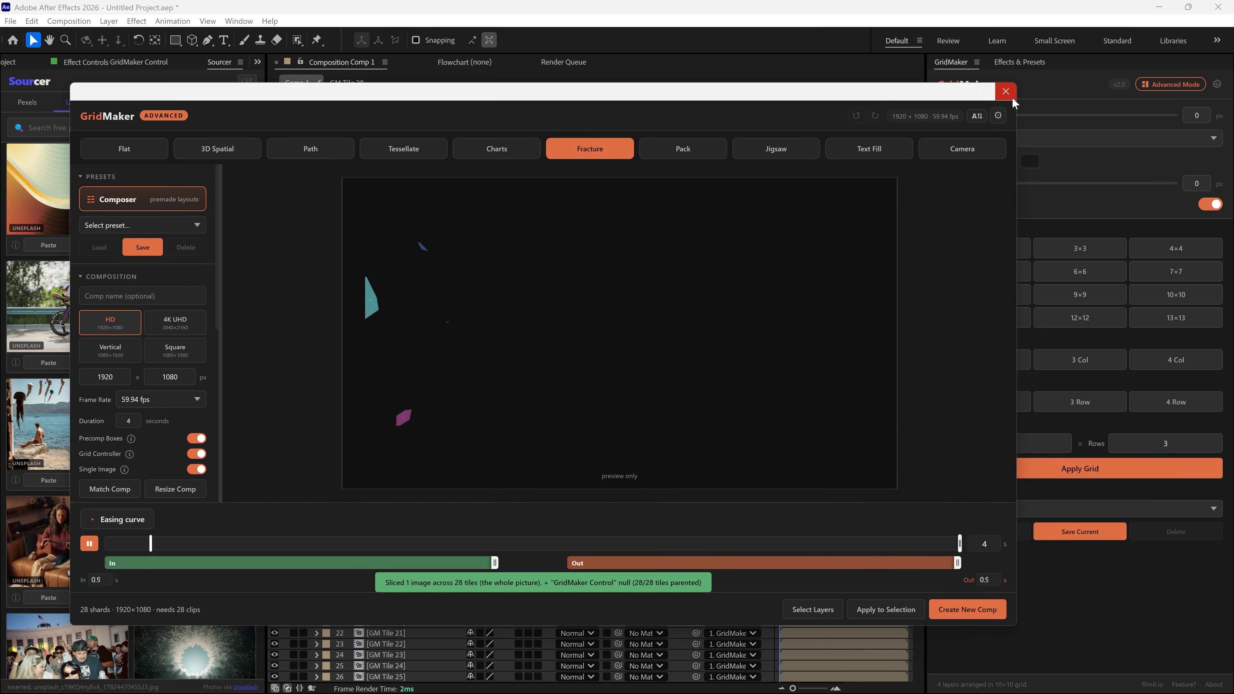
{"action": "left_click", "coordinate": [1011, 95]}
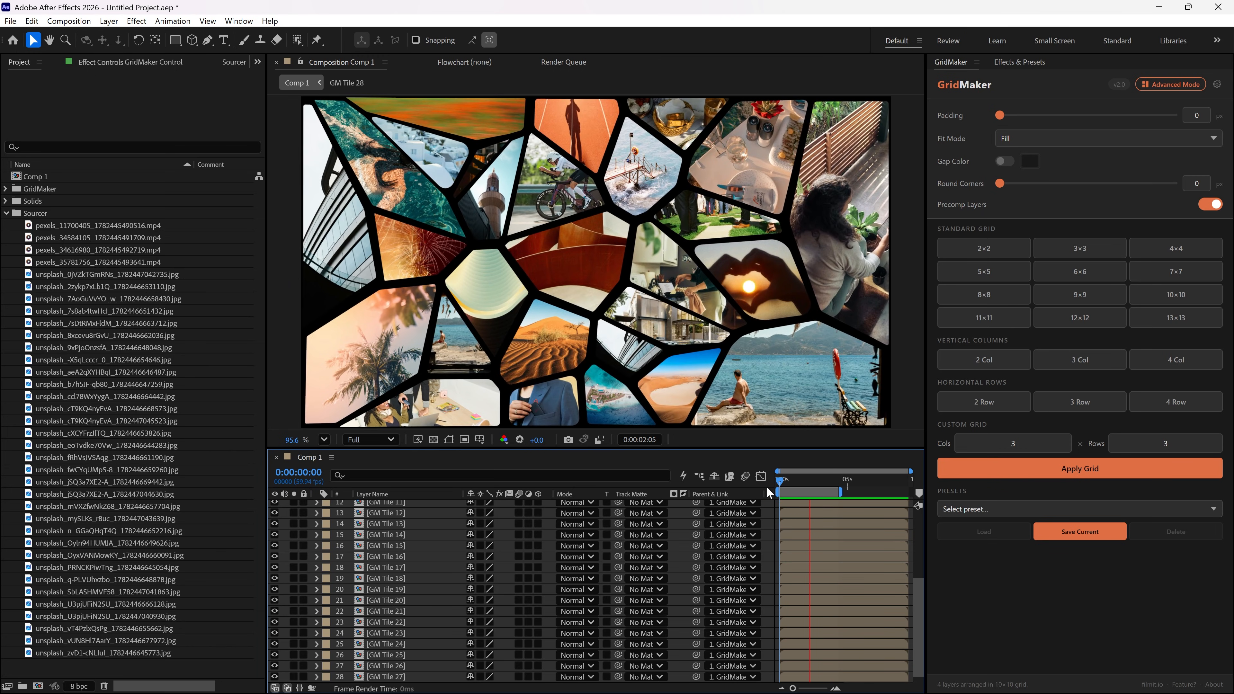
{"action": "key", "text": "space"}
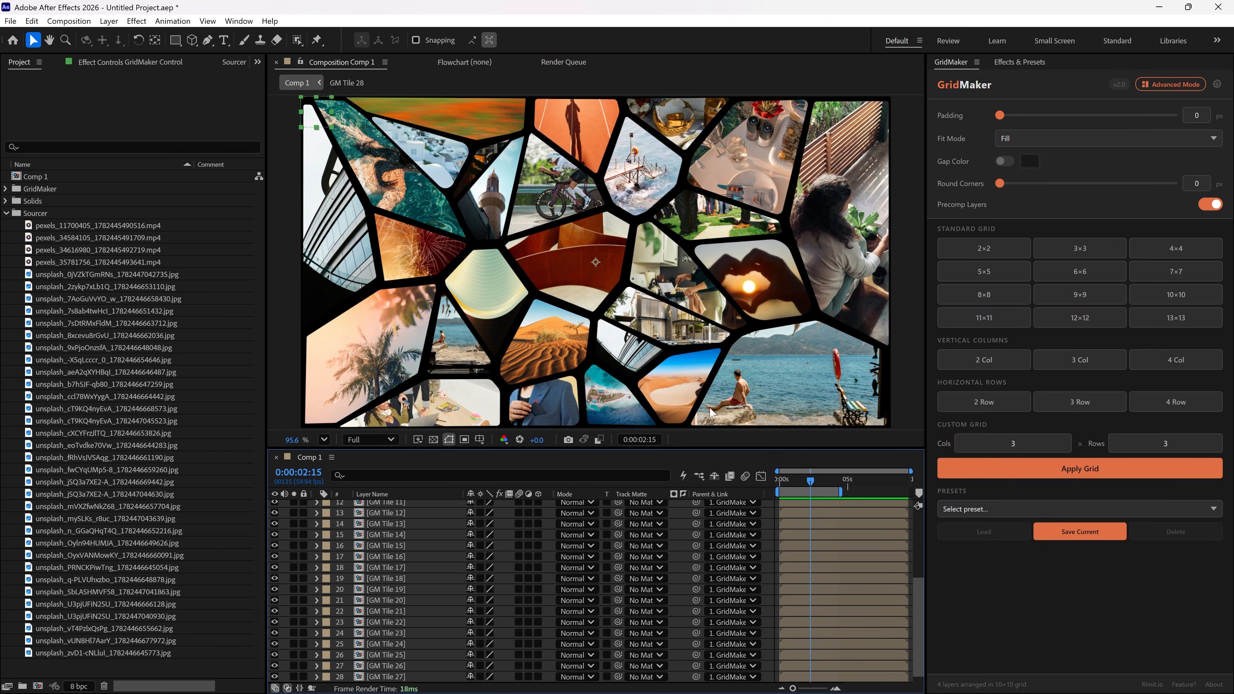
Open the GM Tile 6 precomp of the central shard and move its photo upward to bring the seated figure into frame
{"action": "left_click", "coordinate": [581, 277]}
{"action": "scroll", "coordinate": [819, 594], "scroll_direction": "up", "scroll_amount": 5}
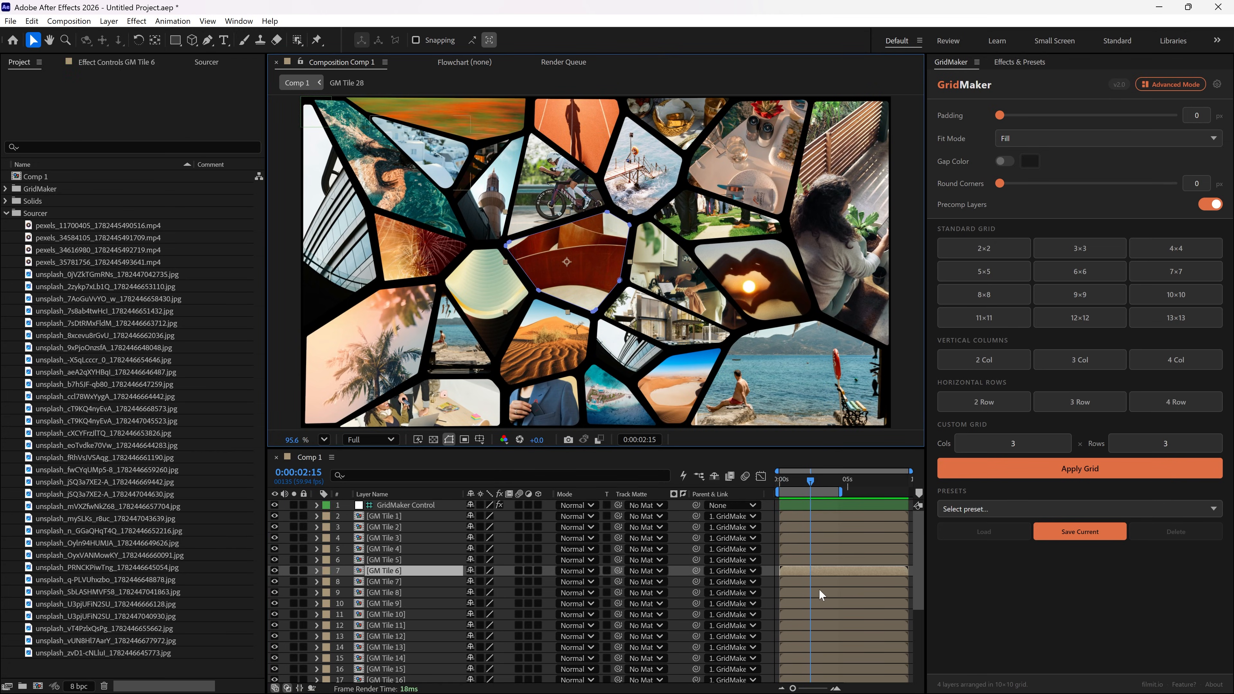
{"action": "left_click", "coordinate": [818, 564]}
{"action": "double_click", "coordinate": [819, 567]}
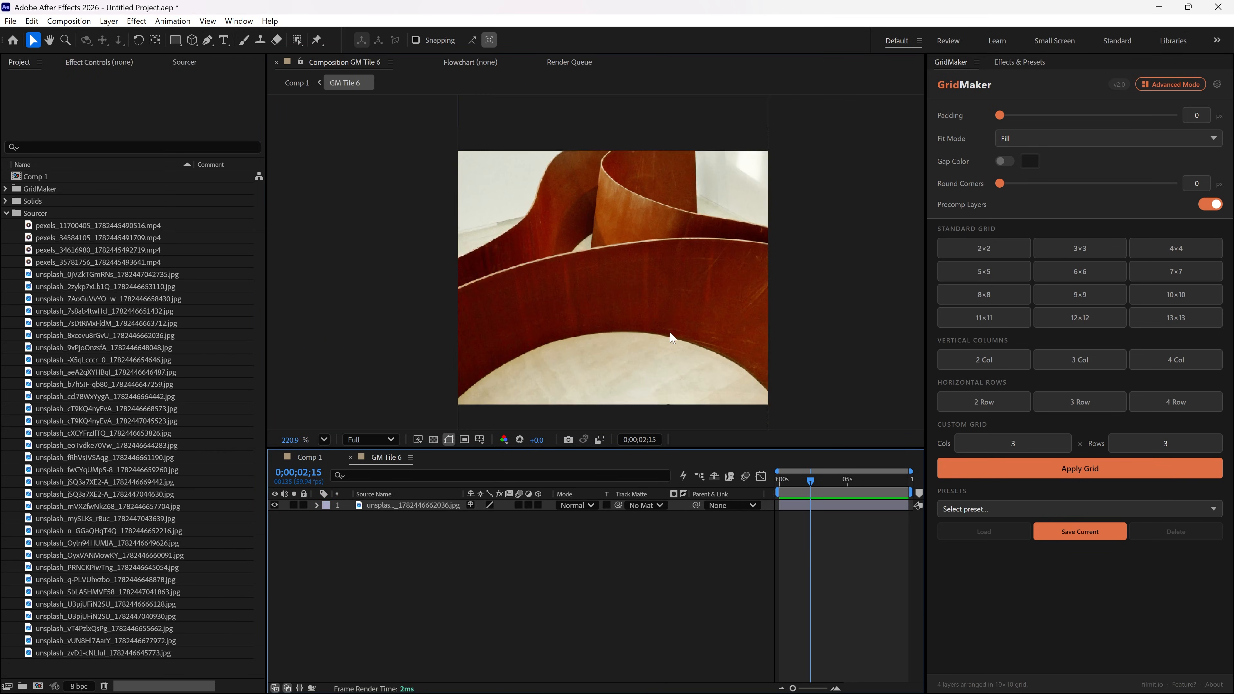
{"action": "scroll", "coordinate": [671, 338], "scroll_direction": "down", "scroll_amount": 2}
{"action": "left_click_drag", "start_coordinate": [672, 338], "coordinate": [695, 247]}
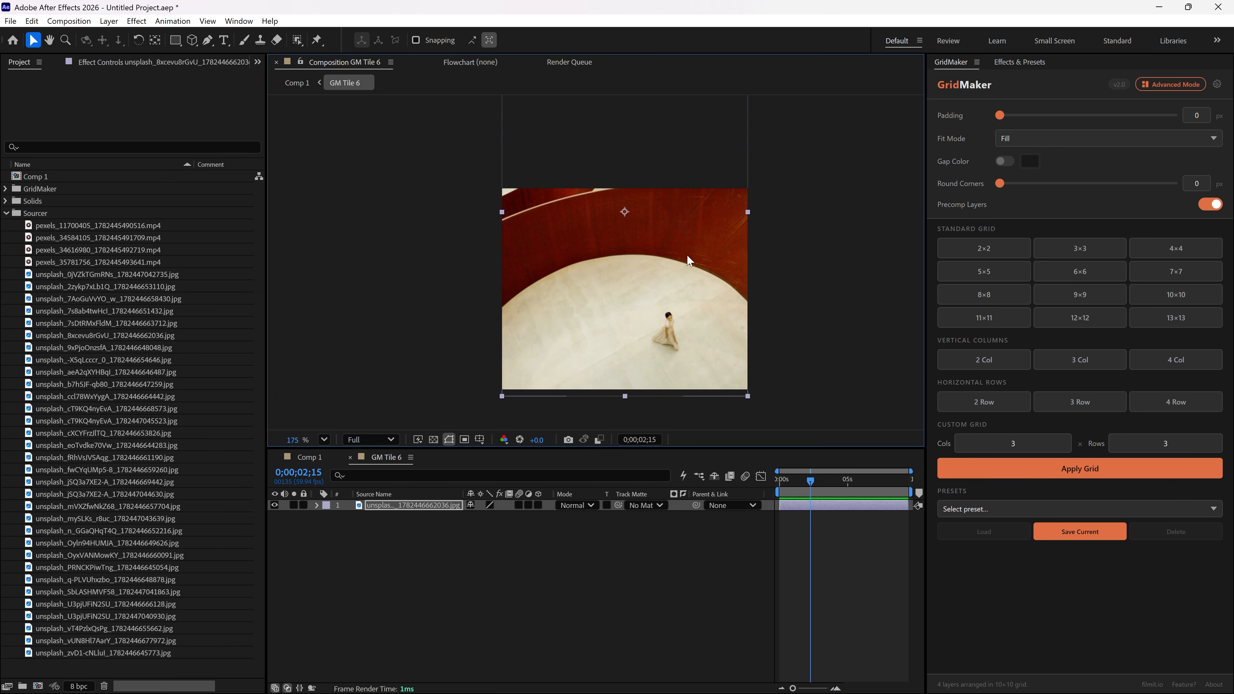
From Comp 1, open the GM Tile 21 precomp, shift its cyclist photo left to centre the rider, and return to Comp 1
{"action": "left_click", "coordinate": [276, 62]}
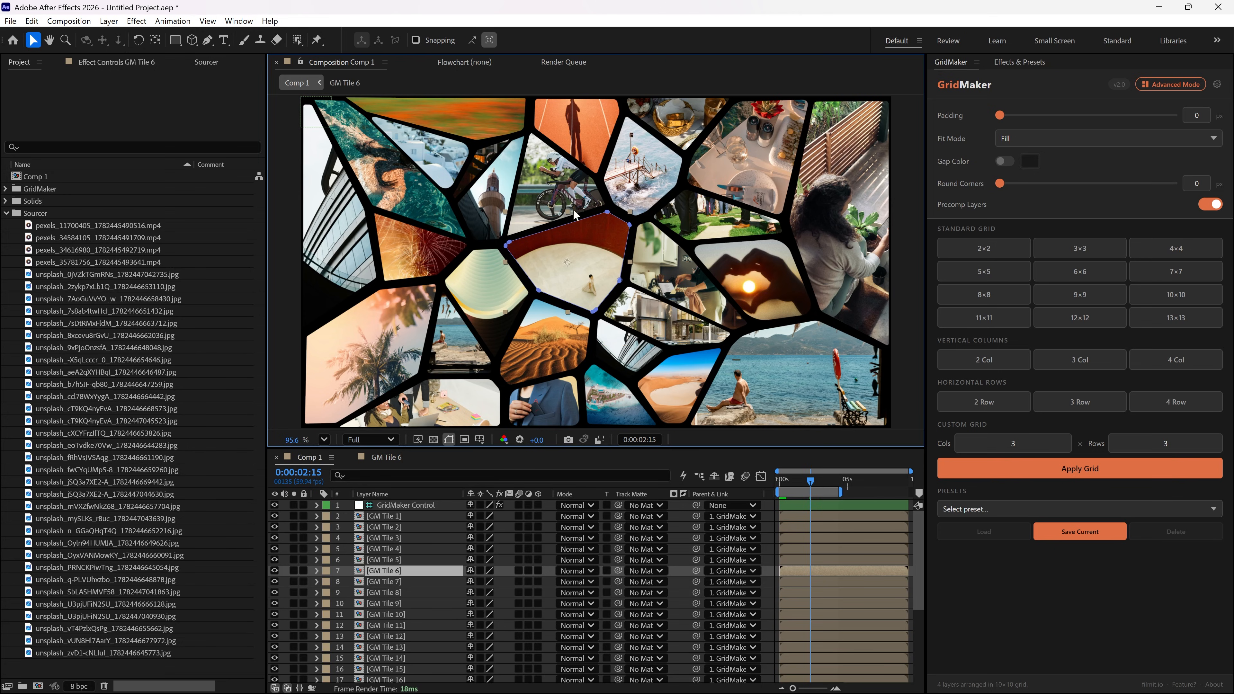
{"action": "double_click", "coordinate": [554, 198]}
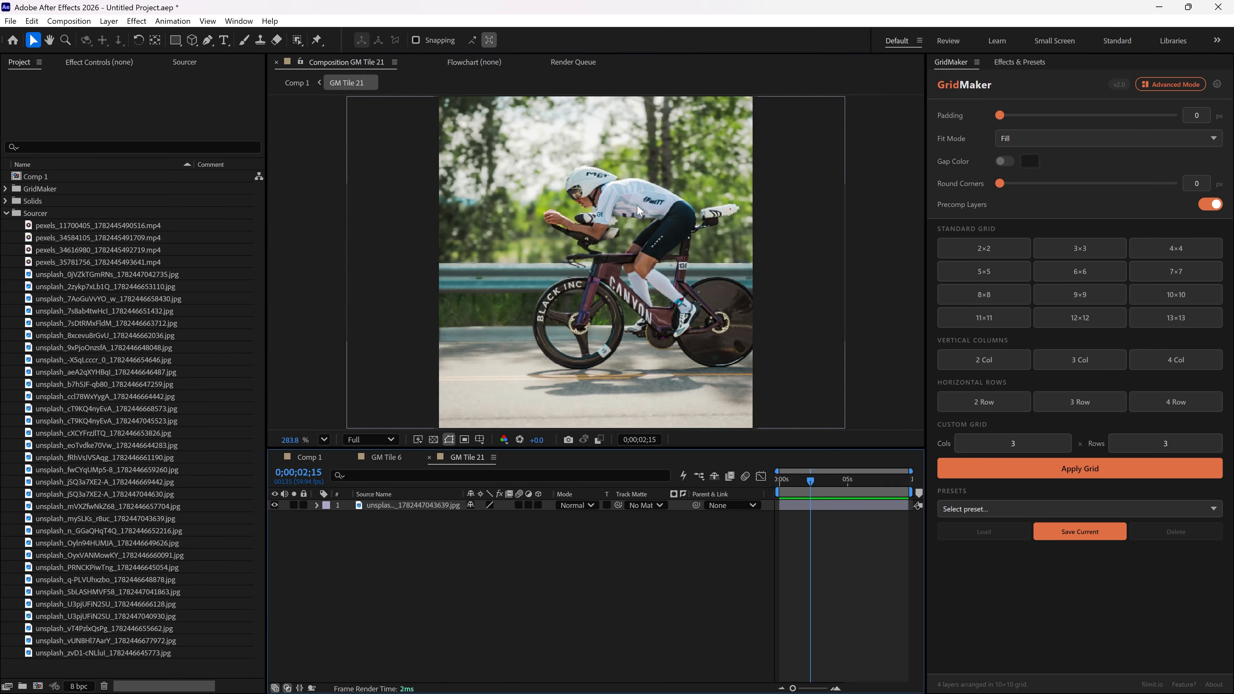
{"action": "left_click_drag", "start_coordinate": [681, 276], "coordinate": [632, 271]}
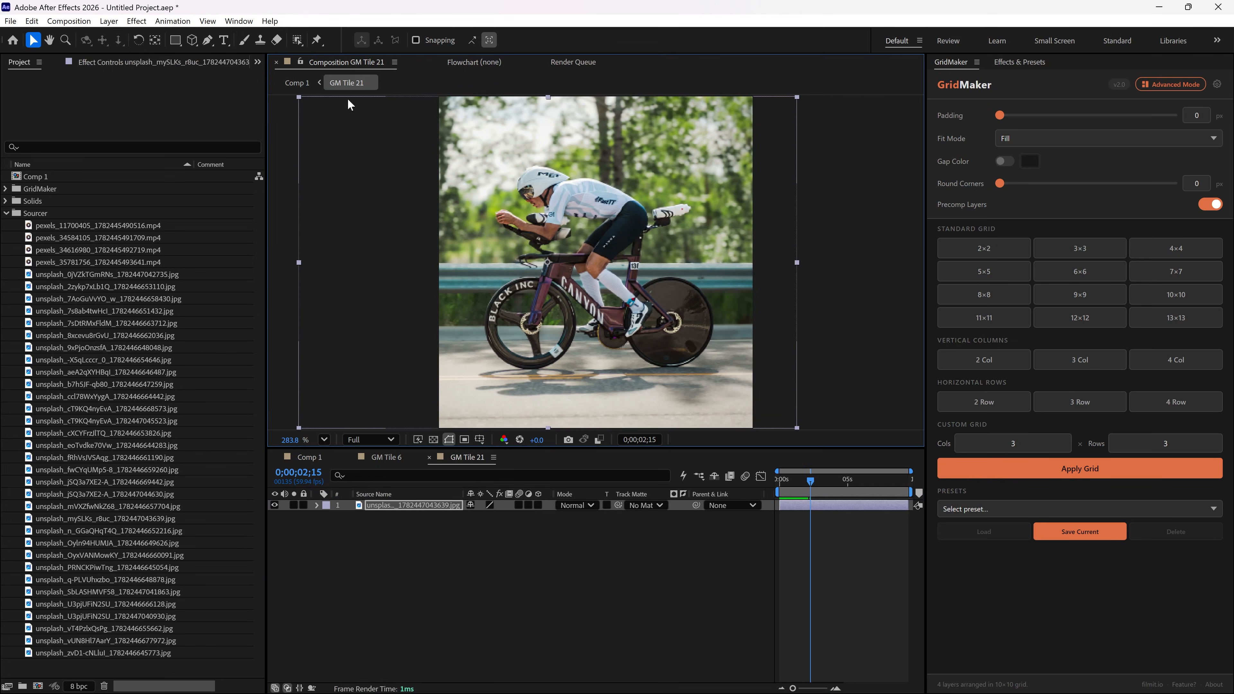
{"action": "left_click", "coordinate": [294, 83]}
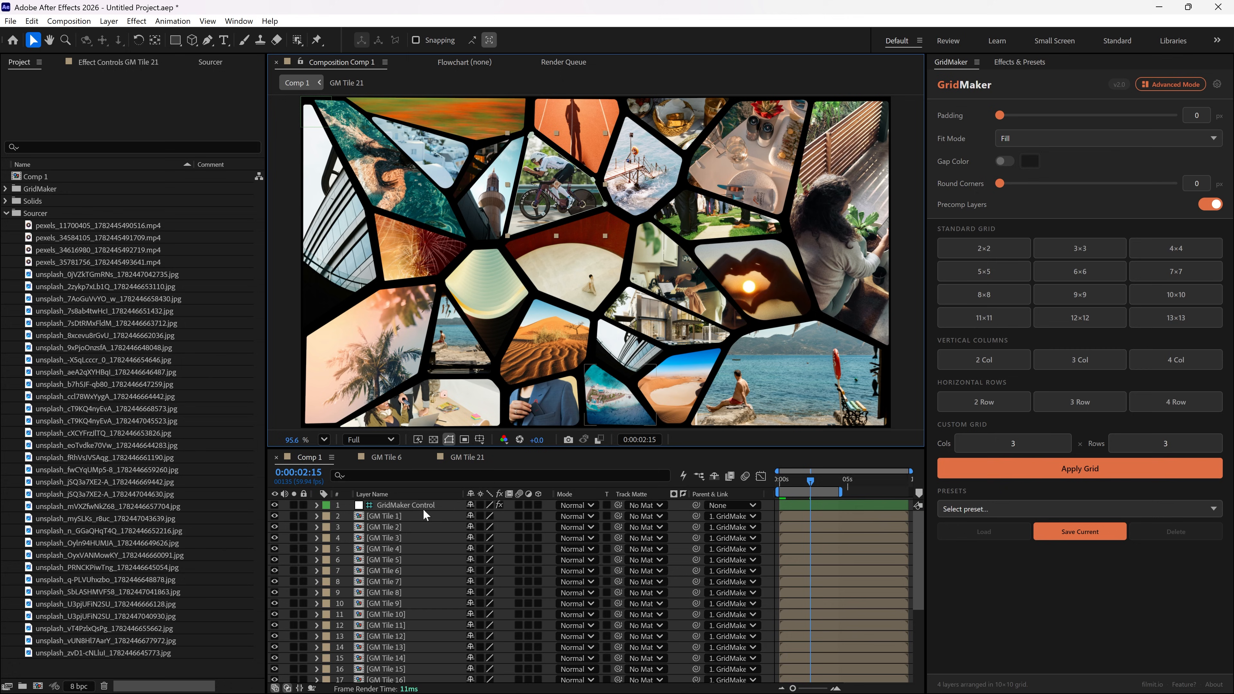
Create a new composition with the default settings and add the image unsplash_2zykp7xLb1Q_1782446653110.jpg to it
{"action": "right_click", "coordinate": [125, 663]}
{"action": "left_click", "coordinate": [193, 573]}
{"action": "key", "text": "Return"}
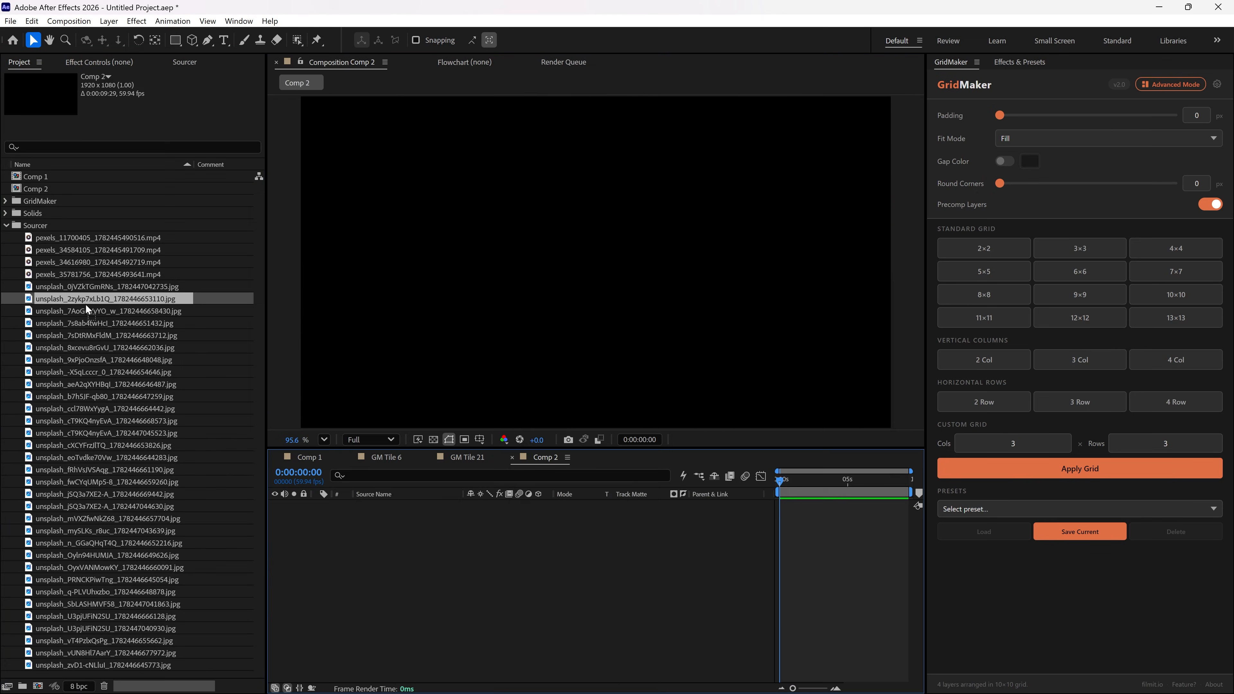
{"action": "key", "text": "ctrl+slash"}
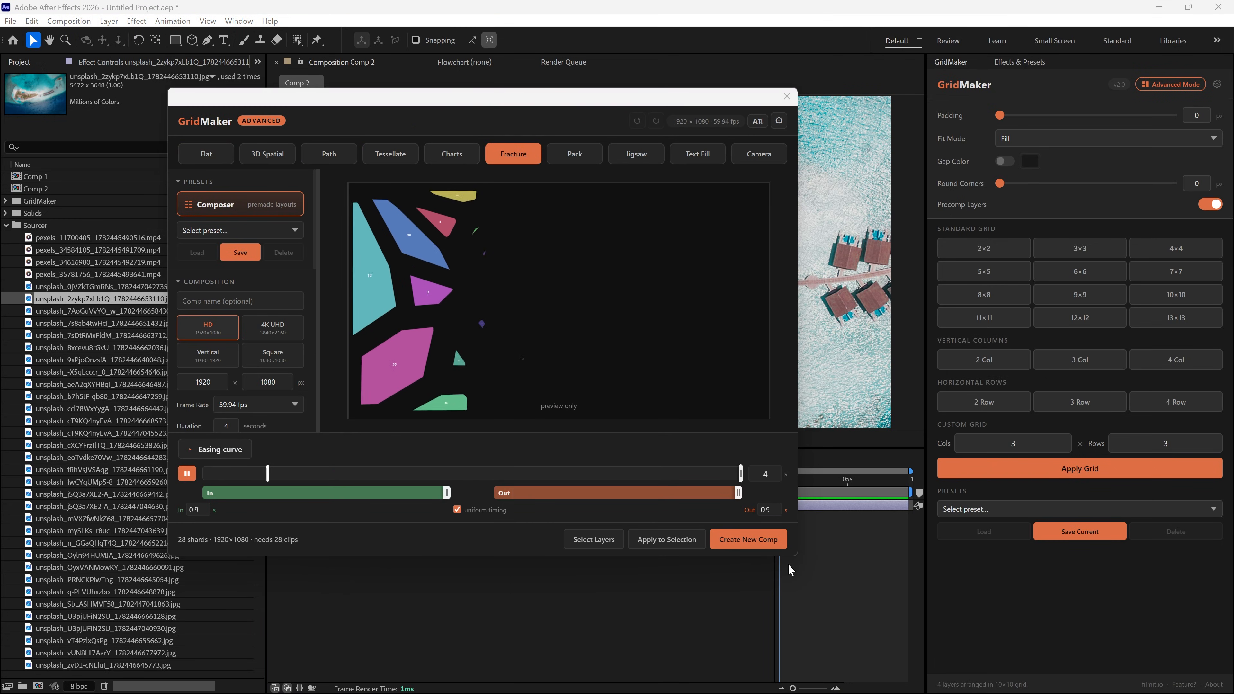
In an enlarged GridMaker Advanced window, enable Single Image and set the fracture to 14 shards, gap 66 and corners 13
{"action": "left_click_drag", "start_coordinate": [797, 560], "coordinate": [1042, 647]}
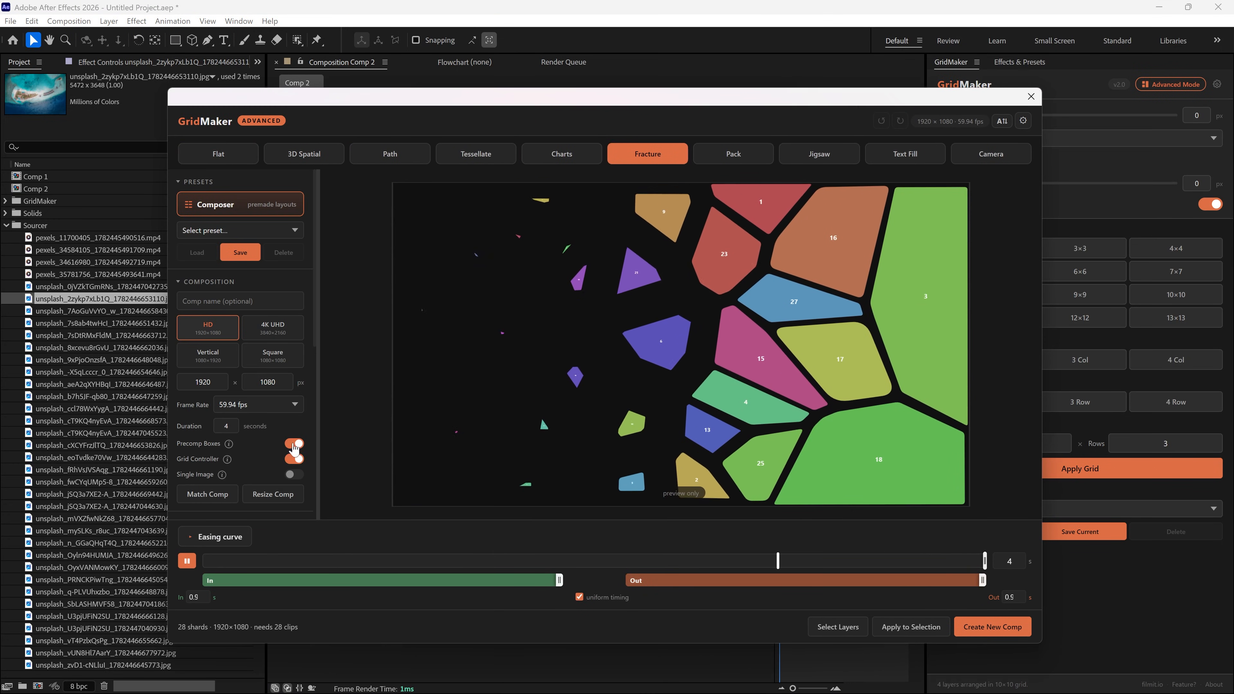
{"action": "left_click", "coordinate": [290, 475]}
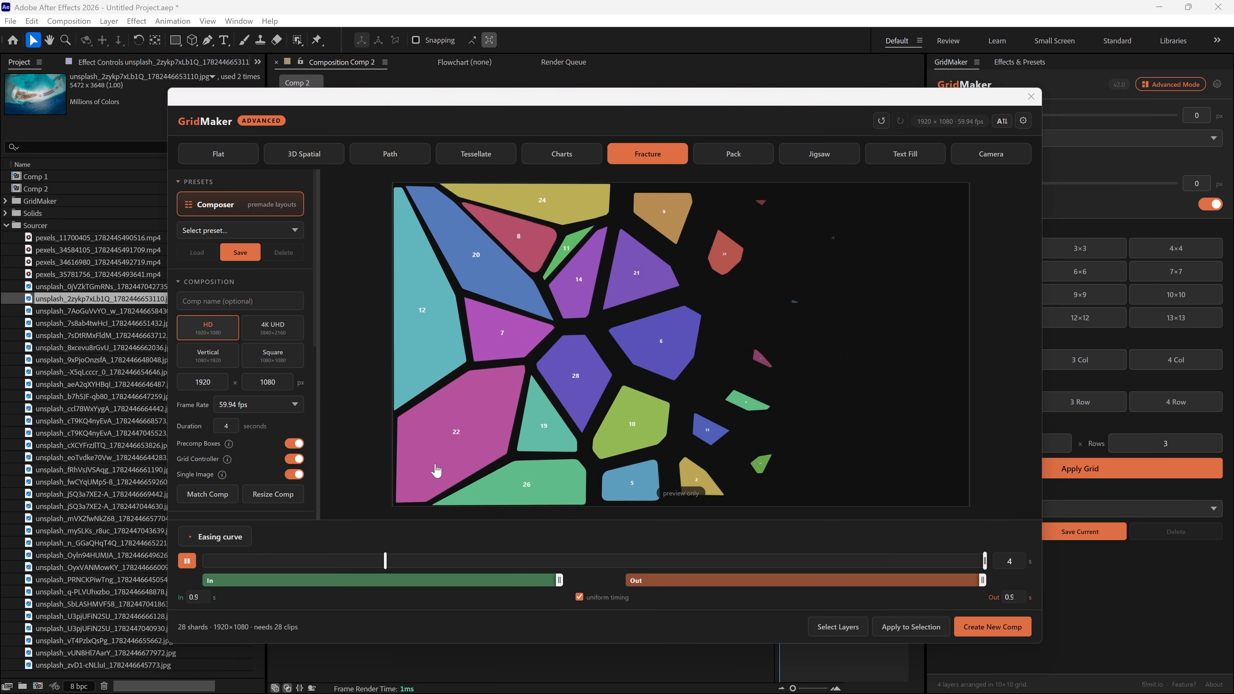
{"action": "scroll", "coordinate": [284, 419], "scroll_direction": "down", "scroll_amount": 4}
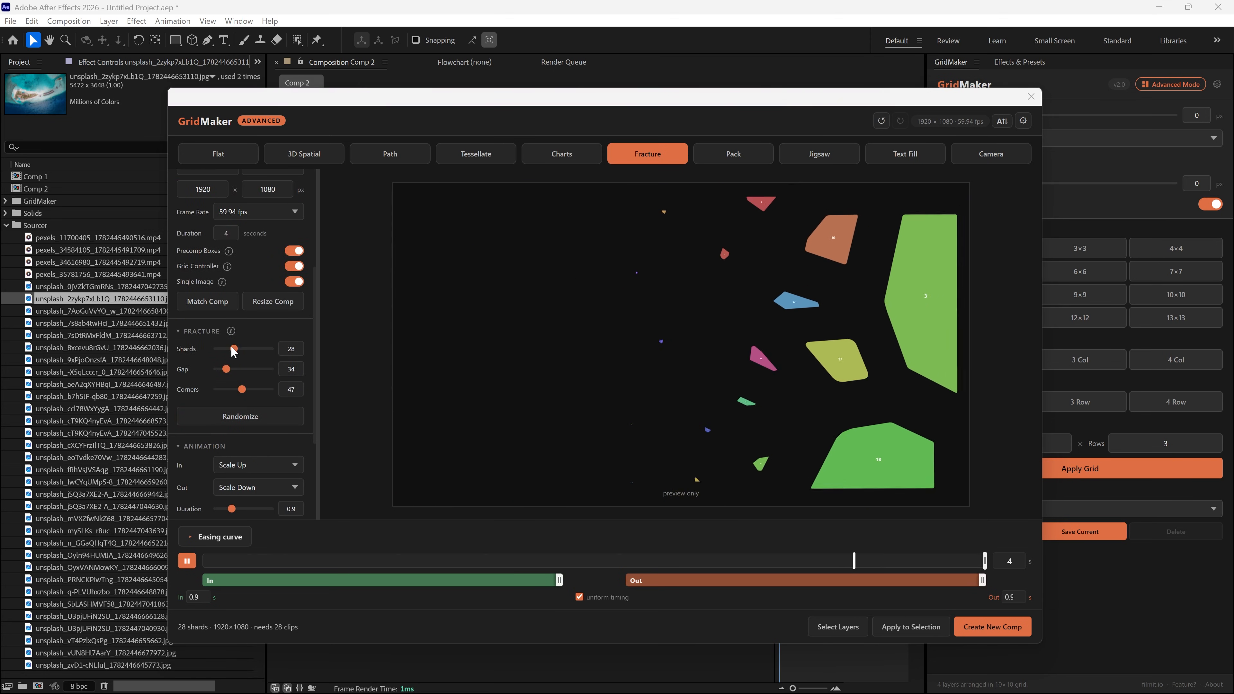
{"action": "left_click_drag", "start_coordinate": [234, 349], "coordinate": [224, 391]}
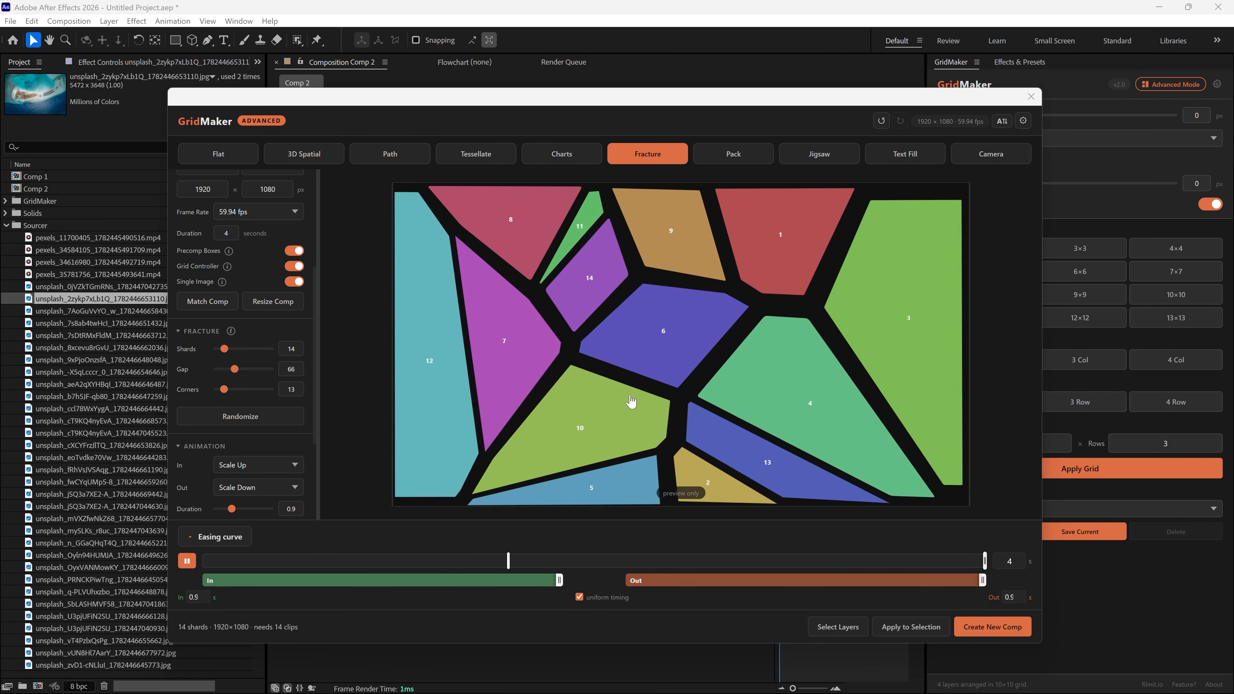
Select the image layer in Comp 2, apply the single-image fracture grid to it, and preview the animation
{"action": "left_click", "coordinate": [838, 627]}
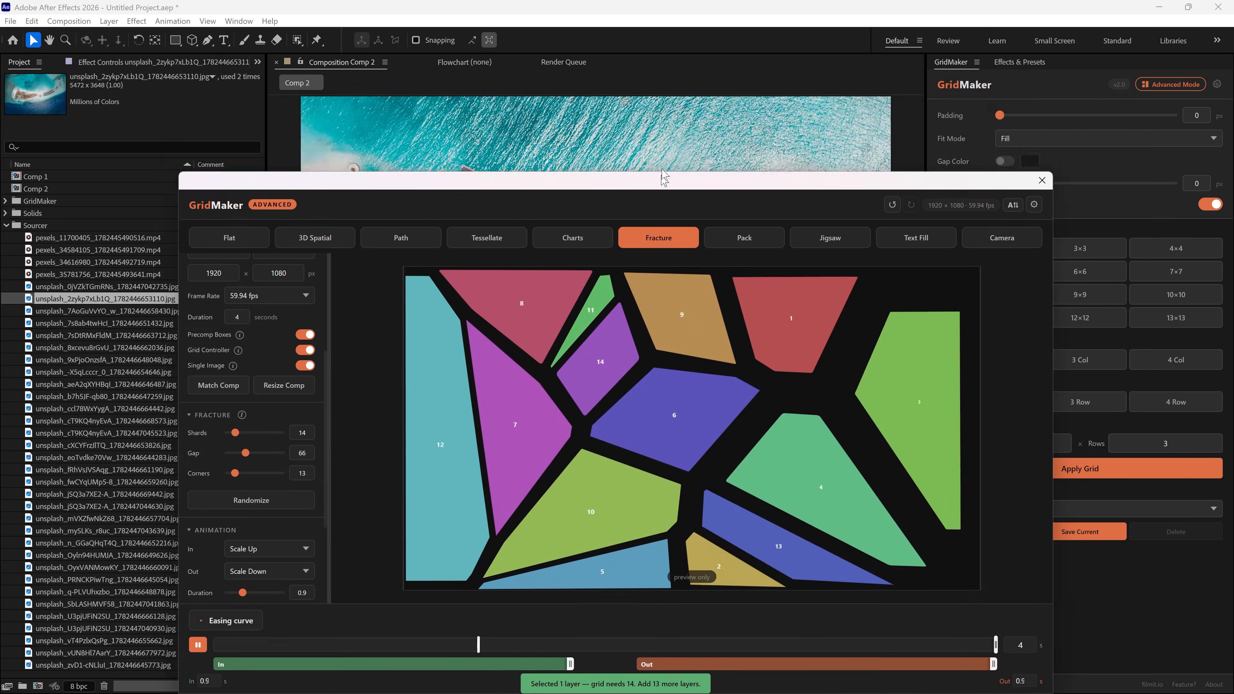
{"action": "left_click_drag", "start_coordinate": [651, 103], "coordinate": [586, 100]}
{"action": "left_click", "coordinate": [840, 628]}
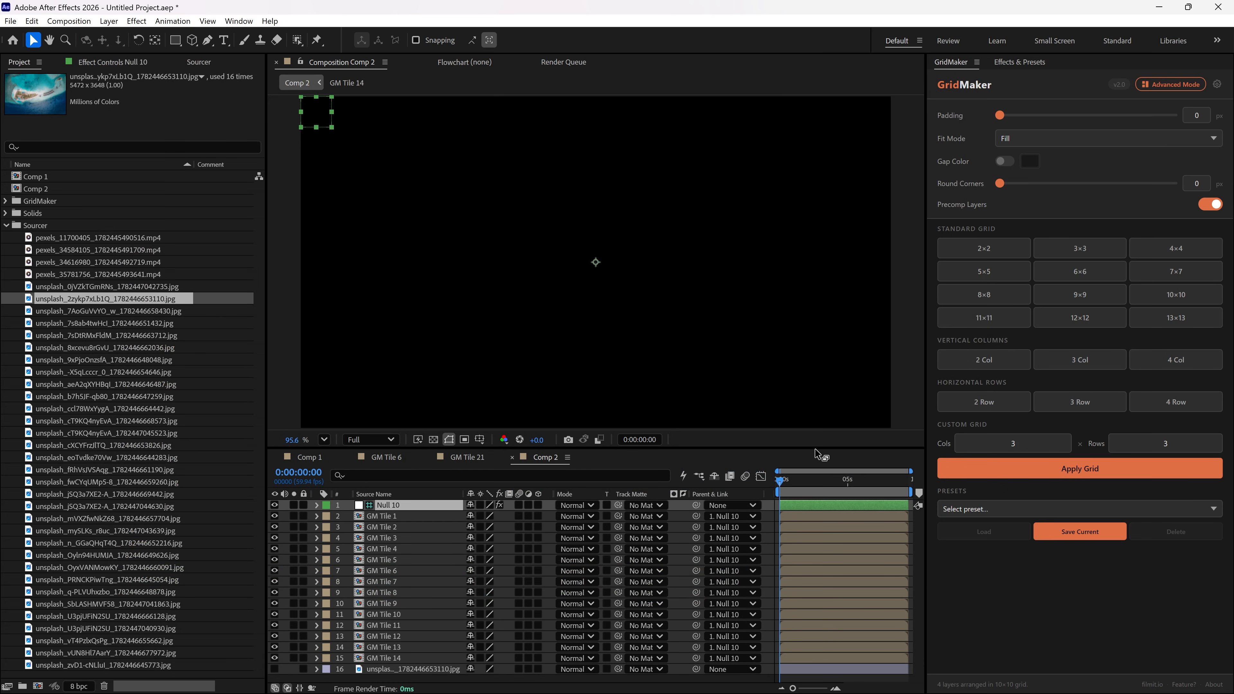
{"action": "key", "text": "space"}
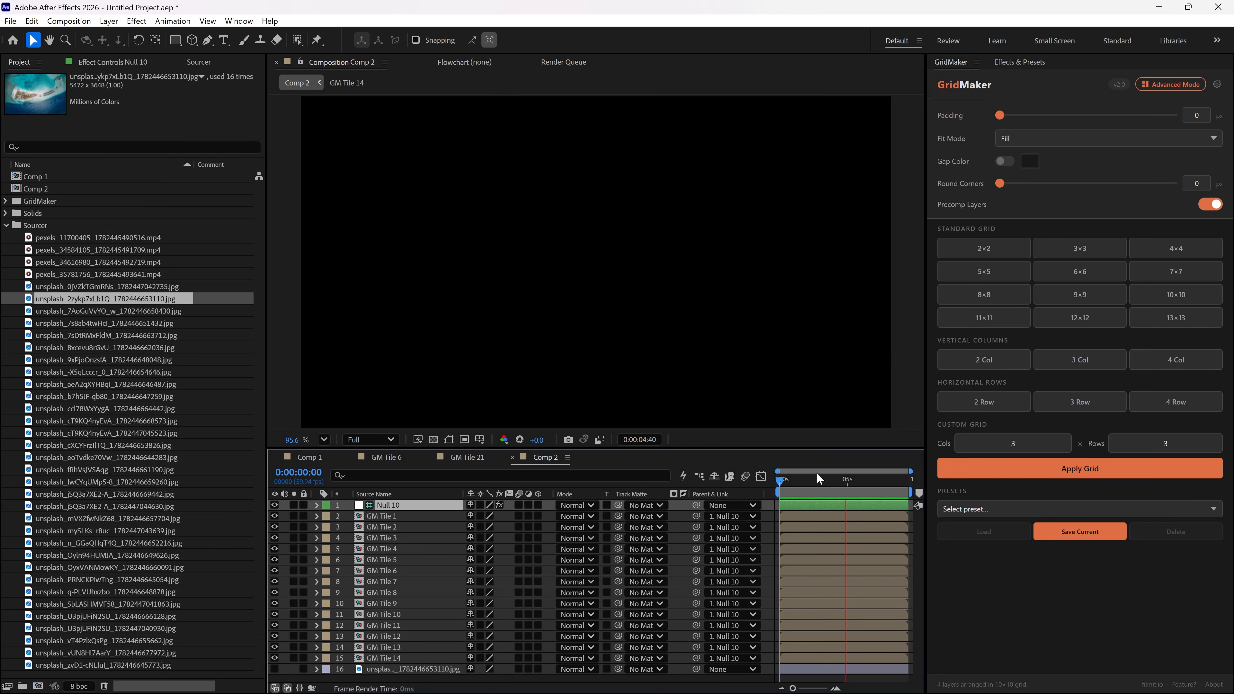
{"action": "left_click_drag", "start_coordinate": [818, 480], "coordinate": [783, 483]}
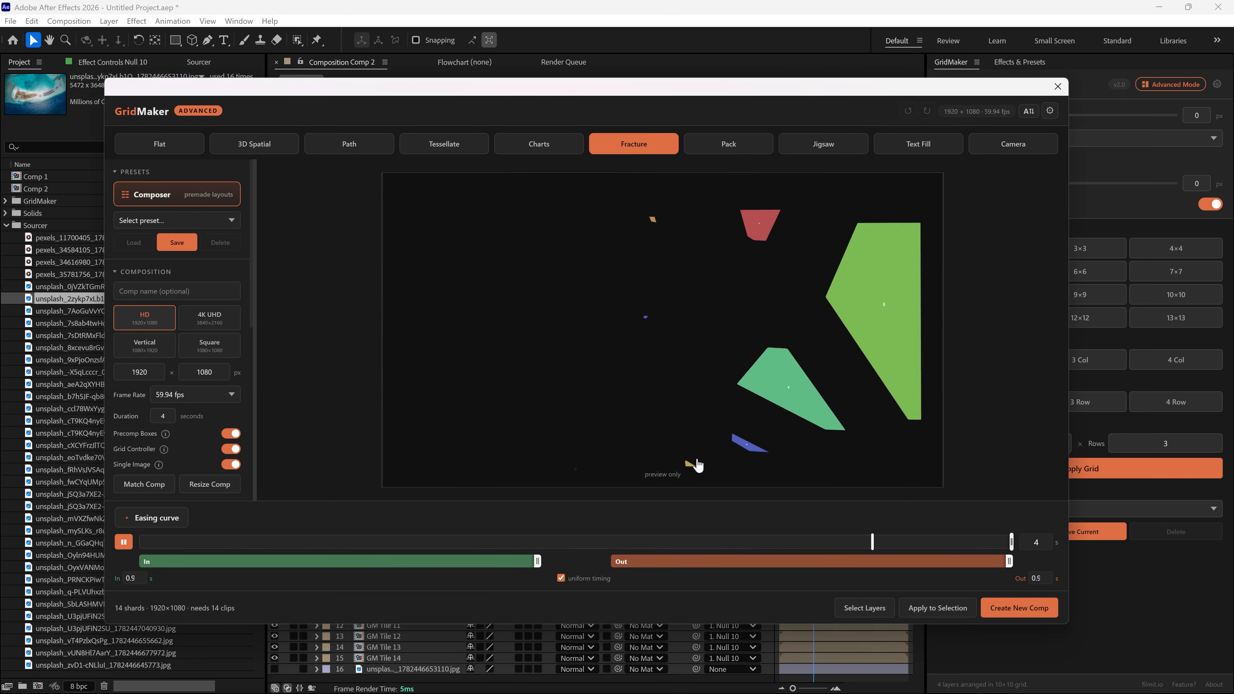